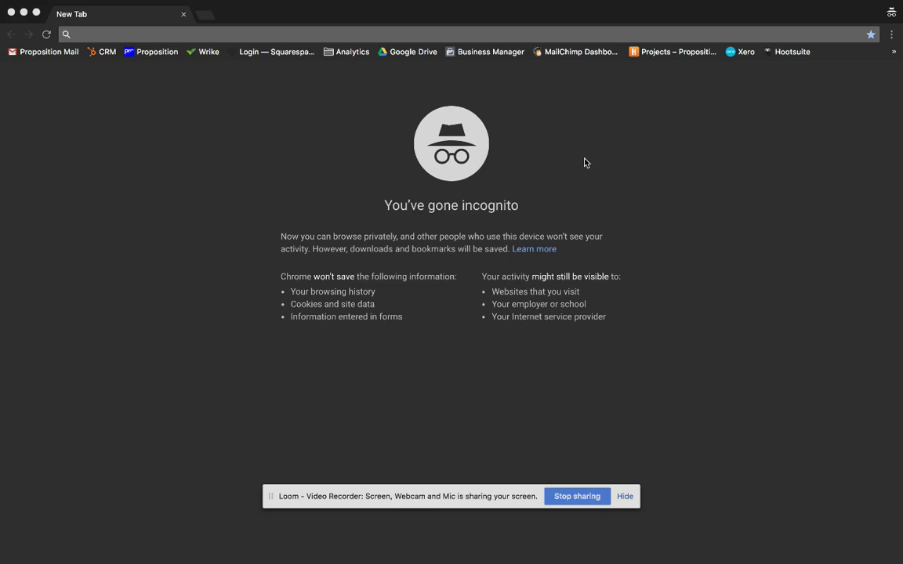
Go to the hubspot.com website
{"action": "left_click", "coordinate": [122, 32]}
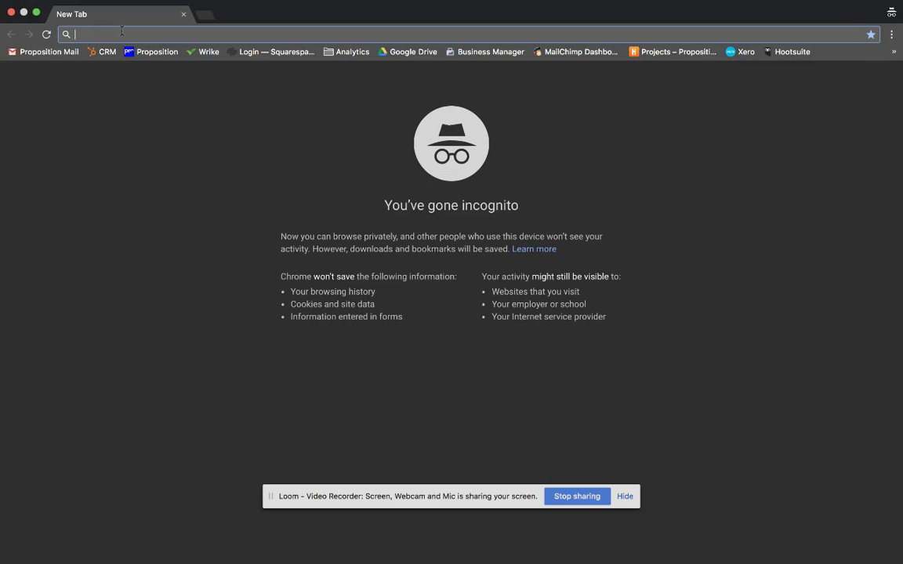
{"action": "type", "text": "hubspot.com"}
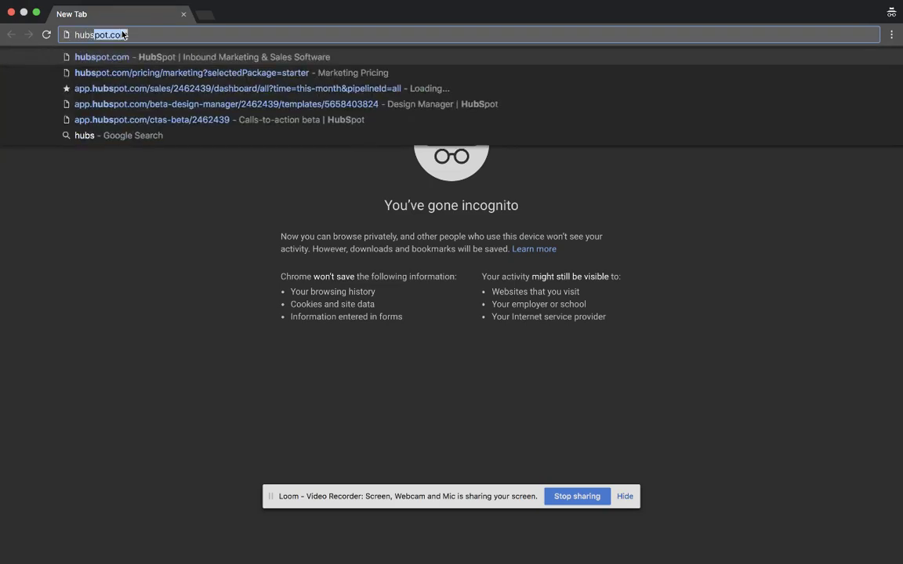
{"action": "key", "text": "Return"}
Choose Get HubSpot free, then start Marketing Hub's free sign-up
{"action": "mouse_move", "coordinate": [265, 4]}
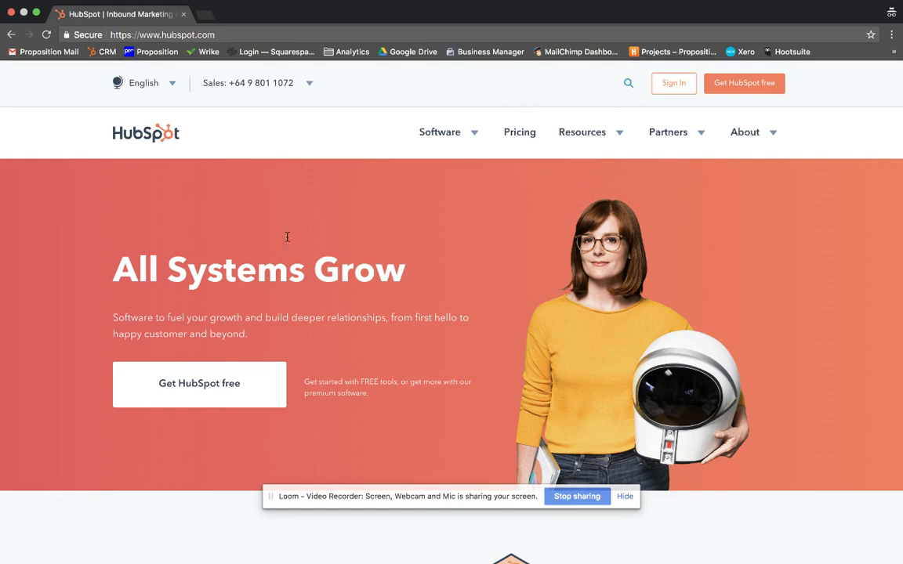
{"action": "left_click", "coordinate": [203, 382]}
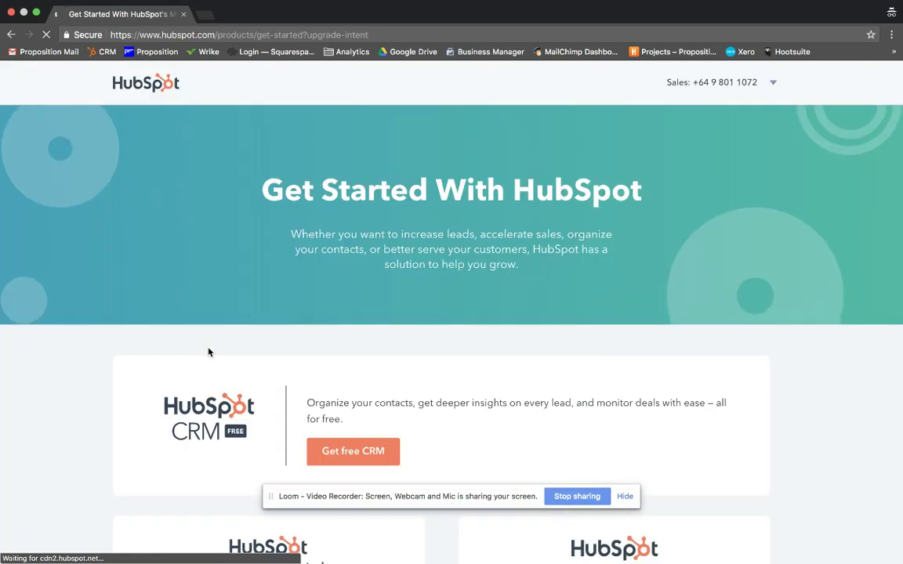
{"action": "scroll", "coordinate": [344, 373], "scroll_direction": "down", "scroll_amount": 8}
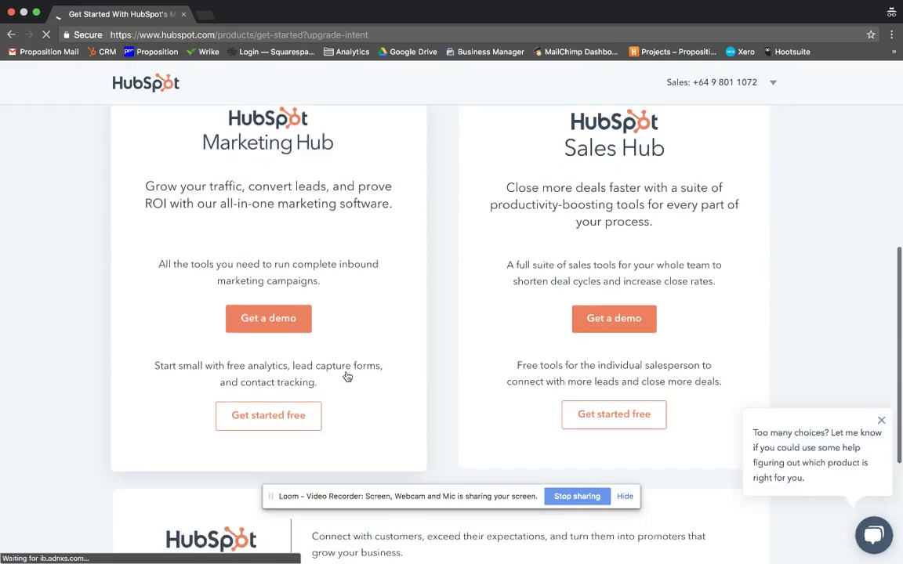
{"action": "scroll", "coordinate": [348, 377], "scroll_direction": "up", "scroll_amount": 3}
{"action": "scroll", "coordinate": [345, 374], "scroll_direction": "down", "scroll_amount": 5}
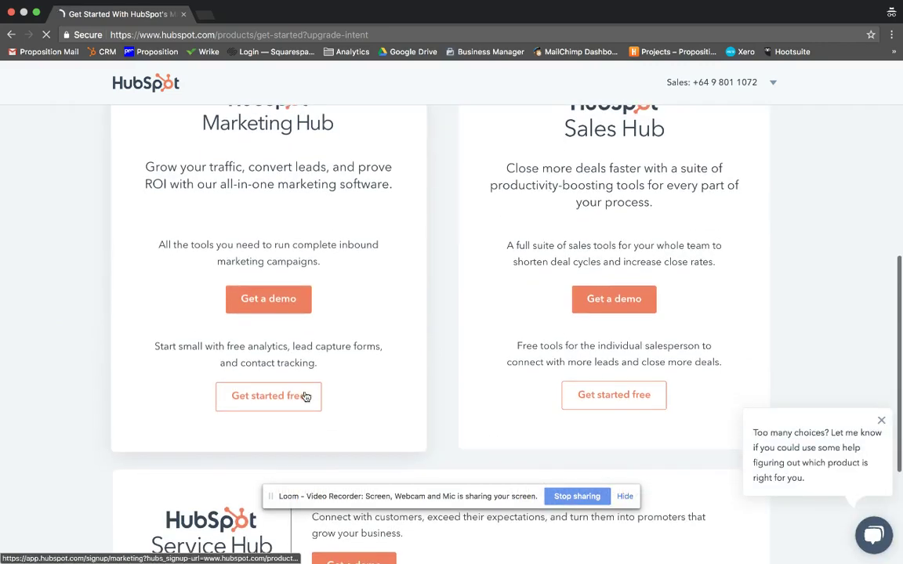
{"action": "left_click", "coordinate": [257, 396]}
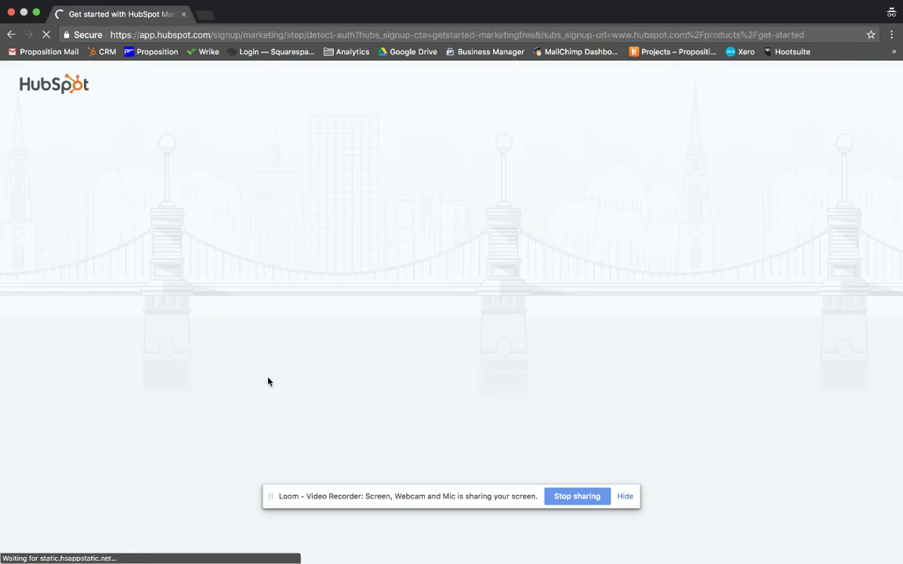
Autofill the first and last name, and replace the e-mail with the club's address
{"action": "left_click", "coordinate": [386, 187]}
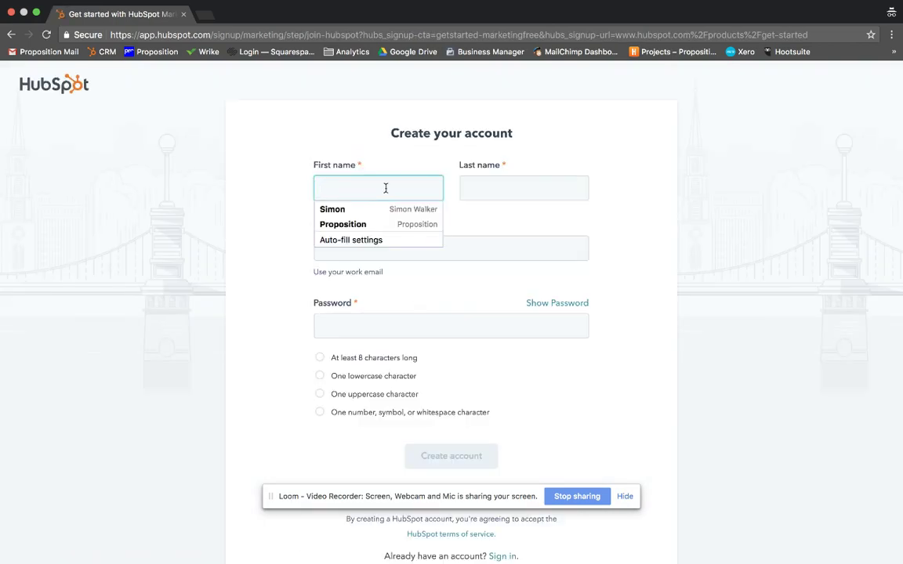
{"action": "left_click", "coordinate": [369, 210]}
{"action": "left_click", "coordinate": [455, 251]}
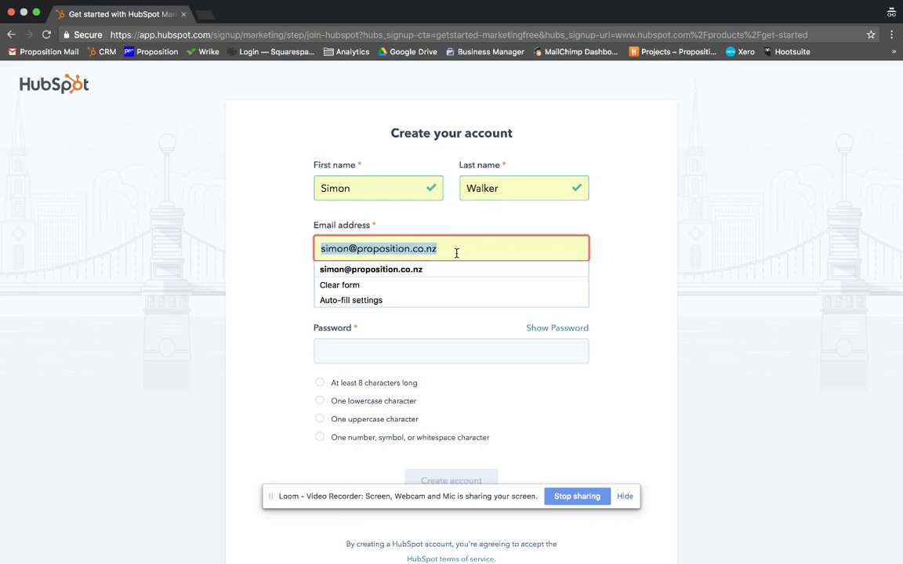
{"action": "left_click", "coordinate": [429, 353]}
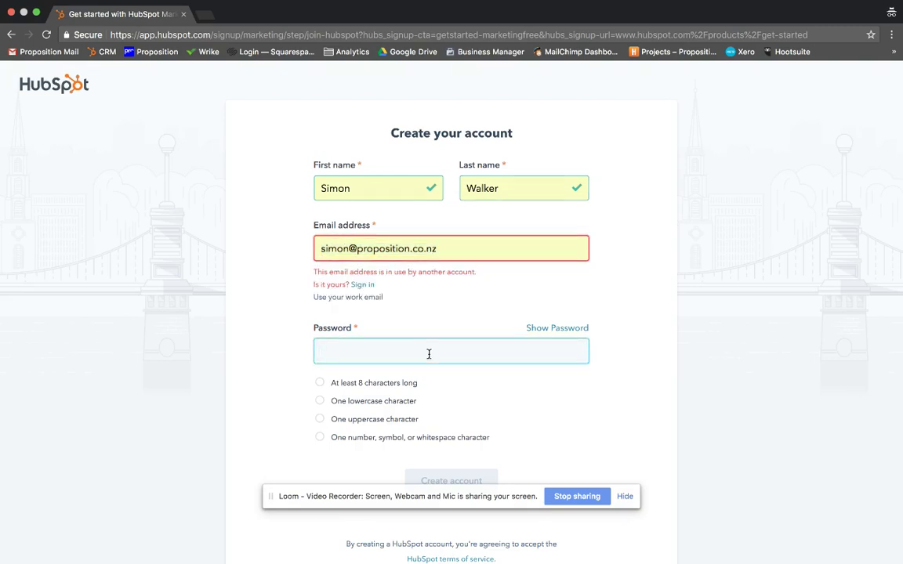
{"action": "left_click", "coordinate": [404, 252]}
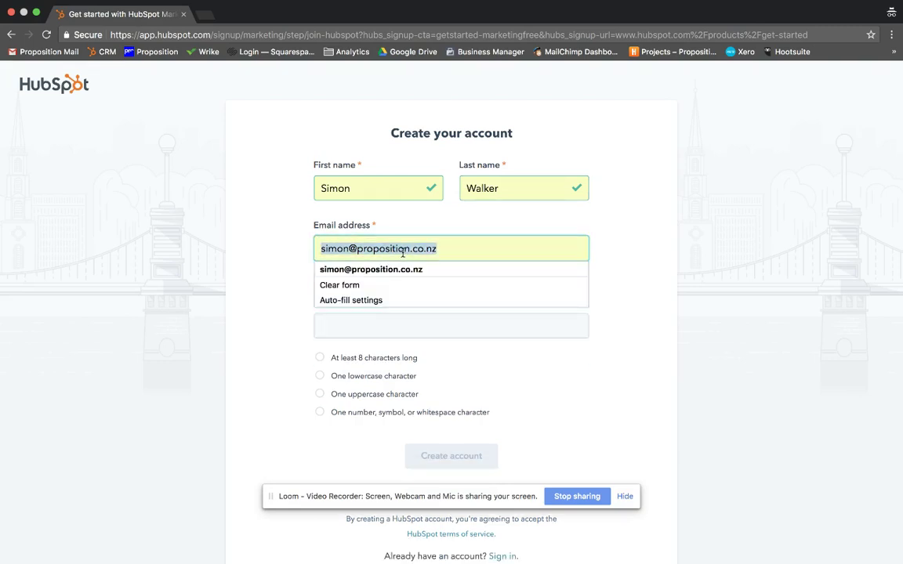
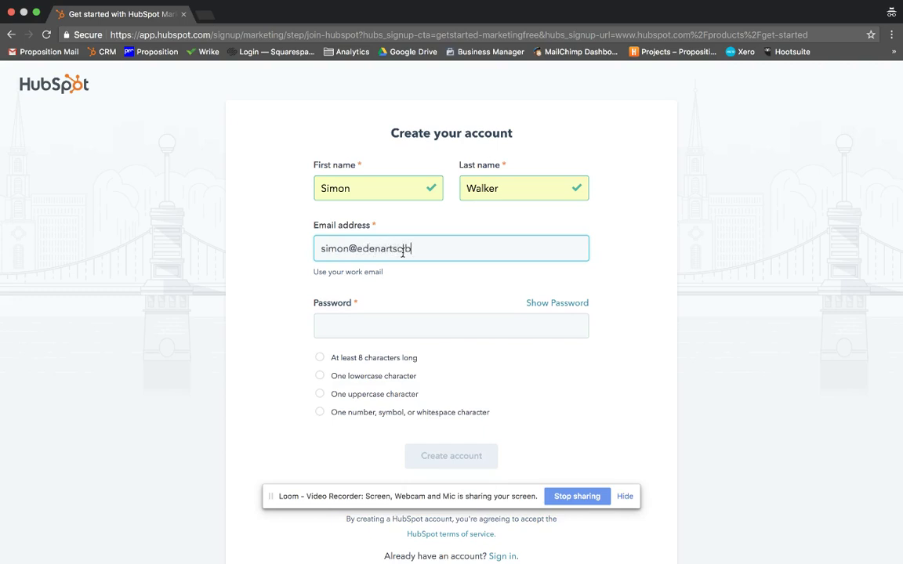
{"action": "key", "text": "Tab"}
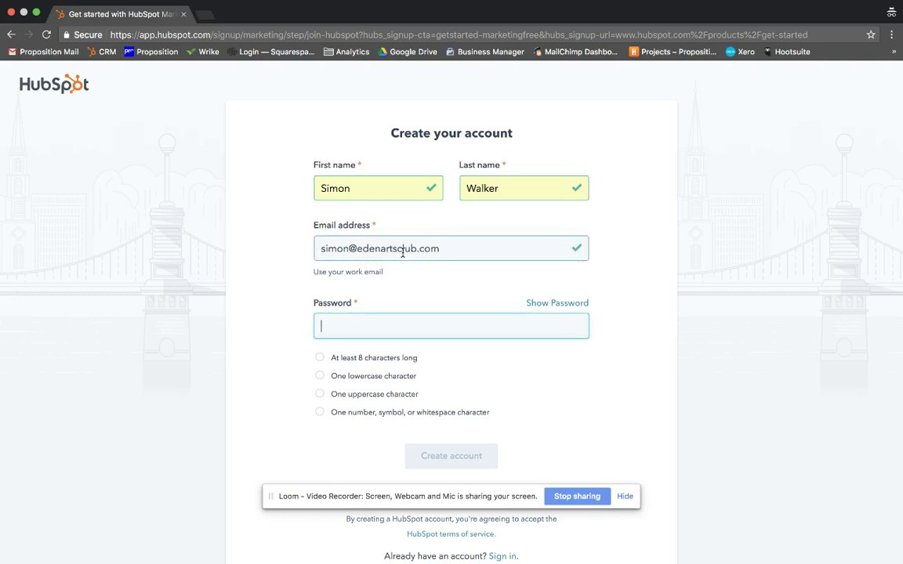
Enter a password meeting all the rules and create the account
{"action": "type", "text": "s••••"}
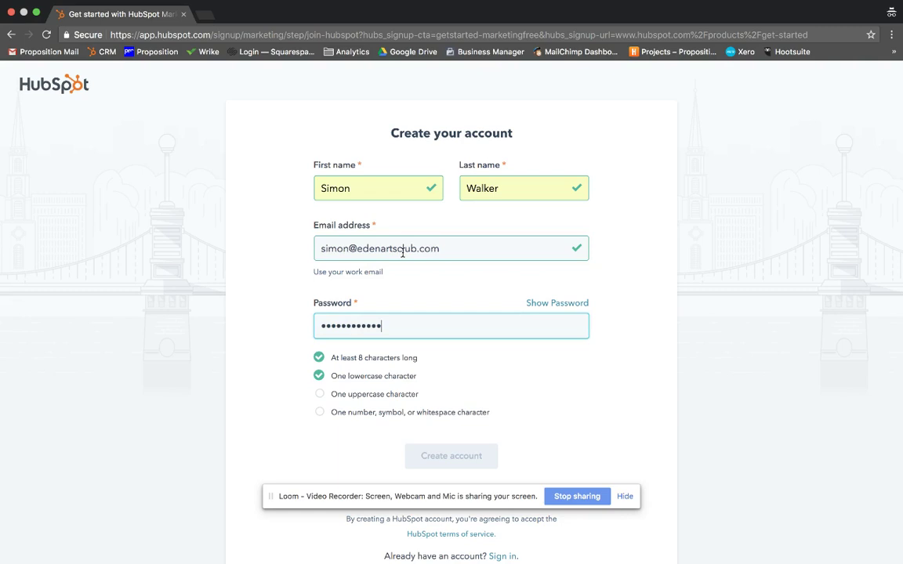
{"action": "type", "text": "1"}
{"action": "key", "text": "ctrl+a"}
{"action": "type", "text": "••••••••1"}
{"action": "left_click", "coordinate": [467, 458]}
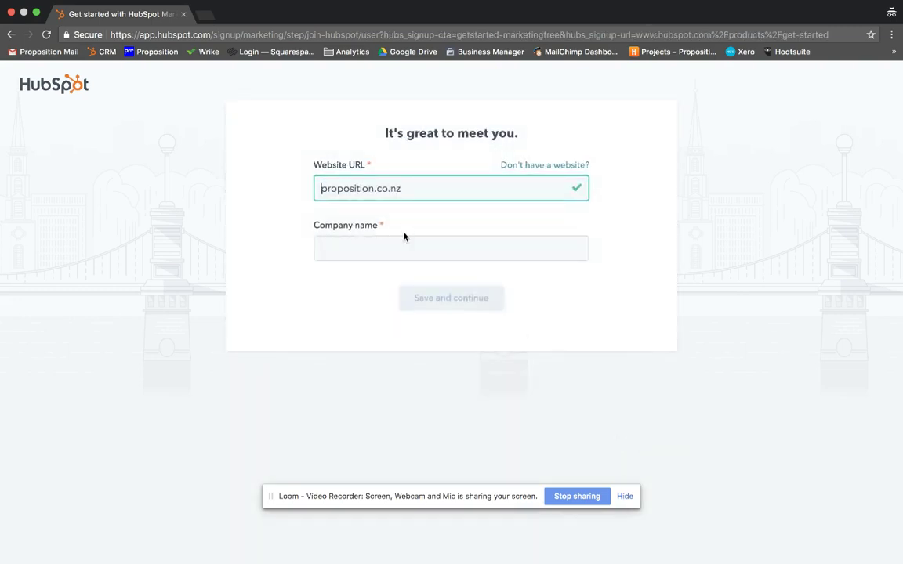
Set the website to edenartsclub.com and the company name to Eden Arts Club, then save
{"action": "triple_click", "coordinate": [395, 189]}
{"action": "type", "text": "edenartscl"}
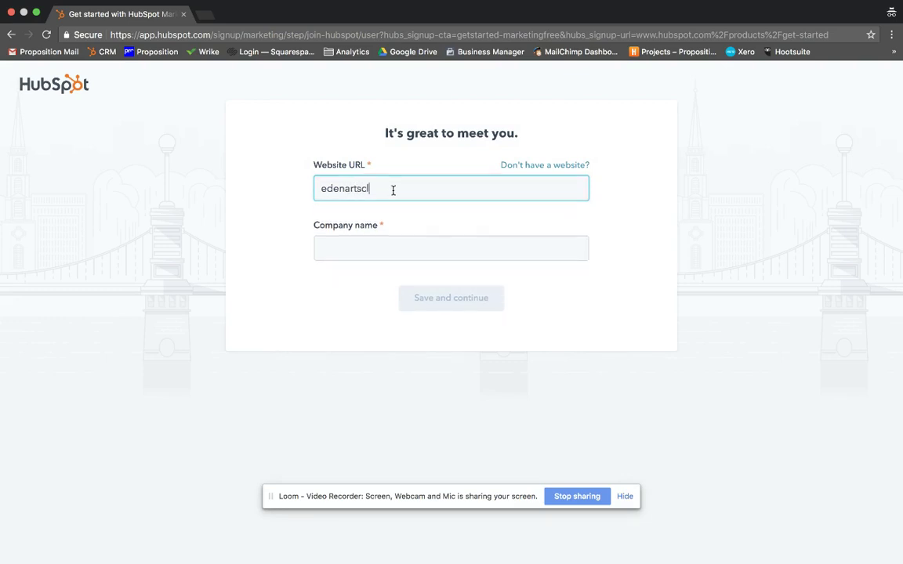
{"action": "type", "text": "ub.com"}
{"action": "key", "text": "Tab"}
{"action": "type", "text": "E"}
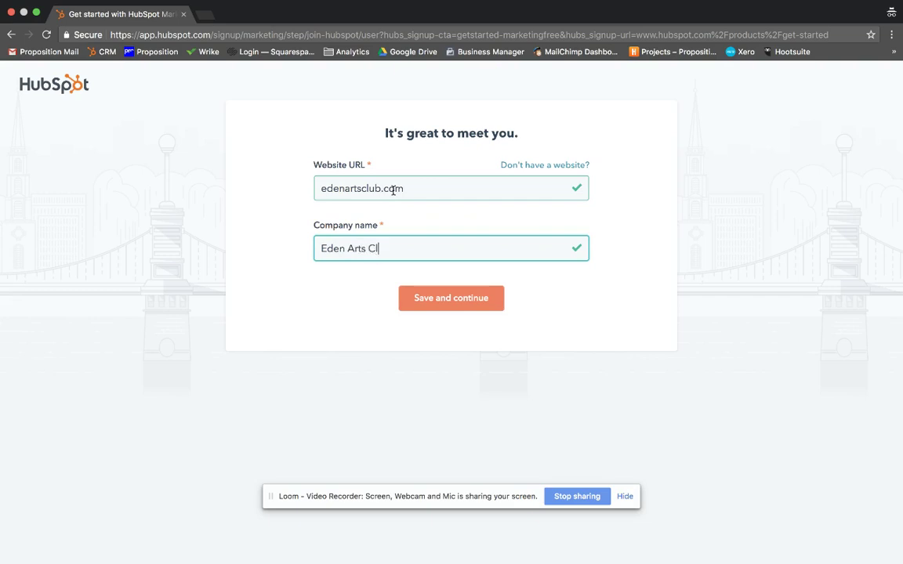
{"action": "left_click", "coordinate": [460, 307]}
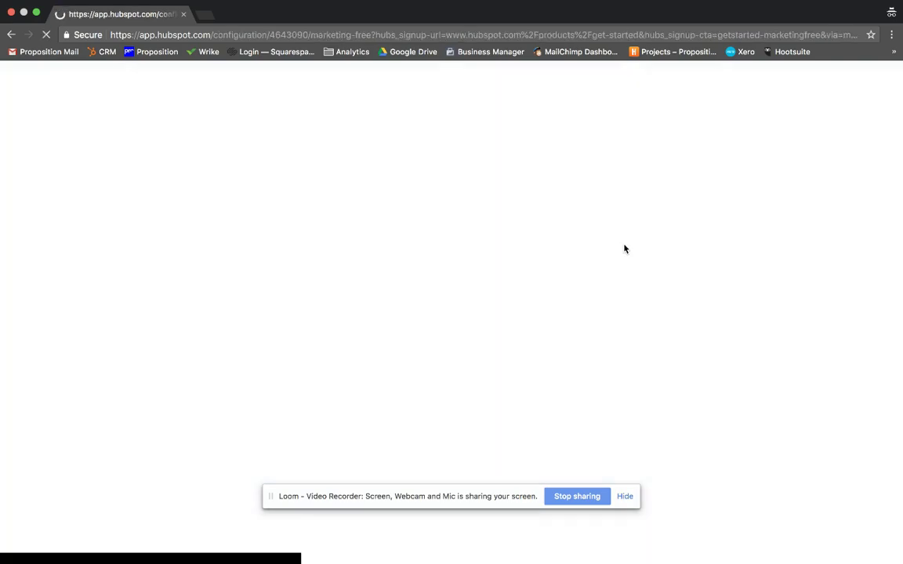
Choose 2 - 5 employees, Create a sales process, Marketer / Content creator, and Yes for a client
{"action": "left_click", "coordinate": [384, 245]}
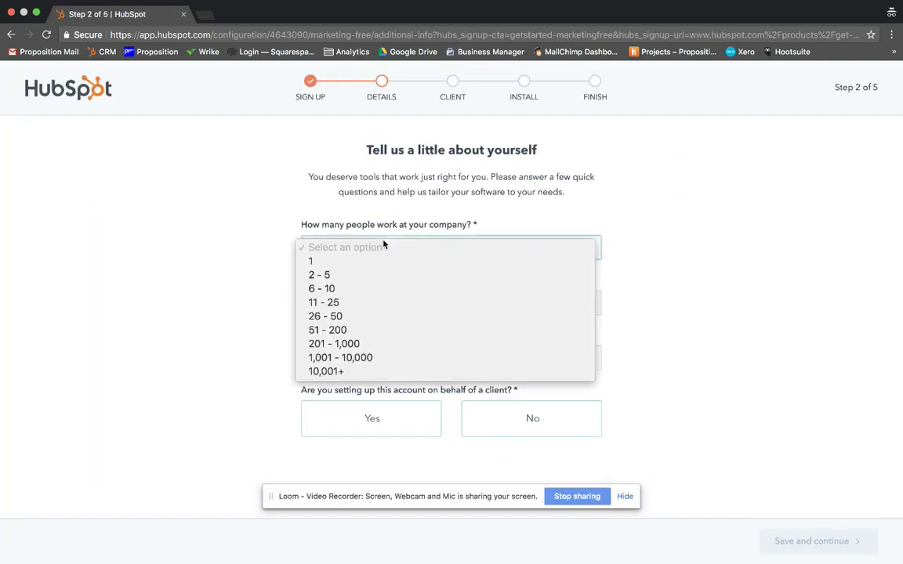
{"action": "left_click", "coordinate": [355, 275]}
{"action": "left_click", "coordinate": [384, 303]}
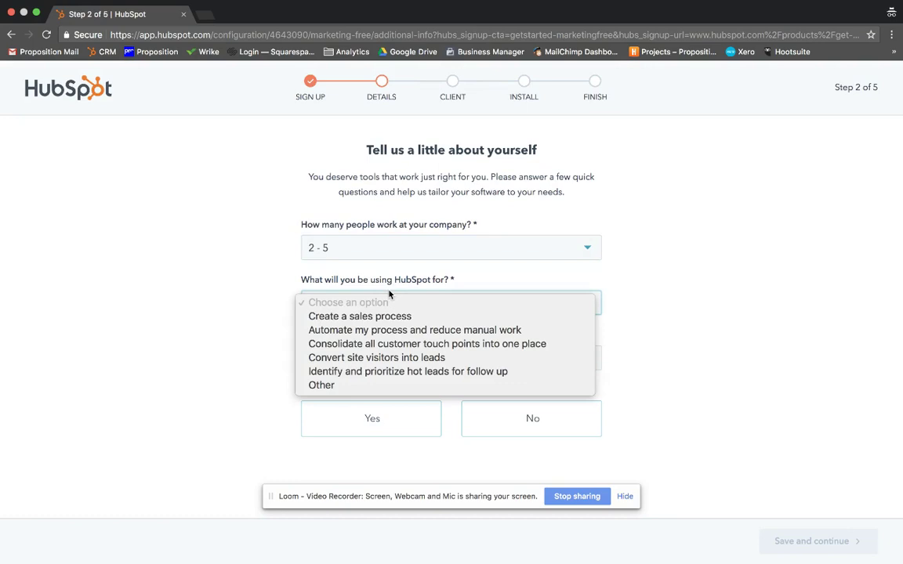
{"action": "left_click", "coordinate": [394, 319]}
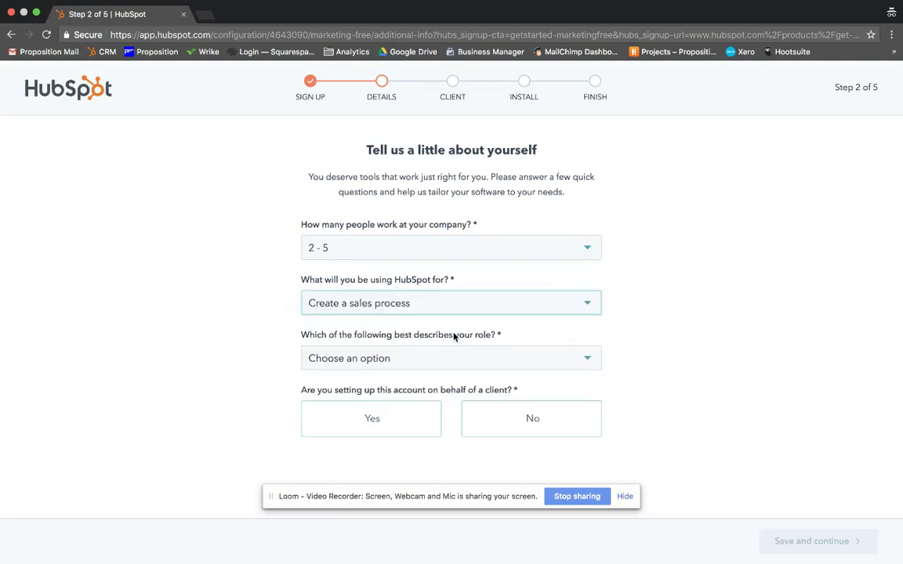
{"action": "left_click", "coordinate": [420, 357]}
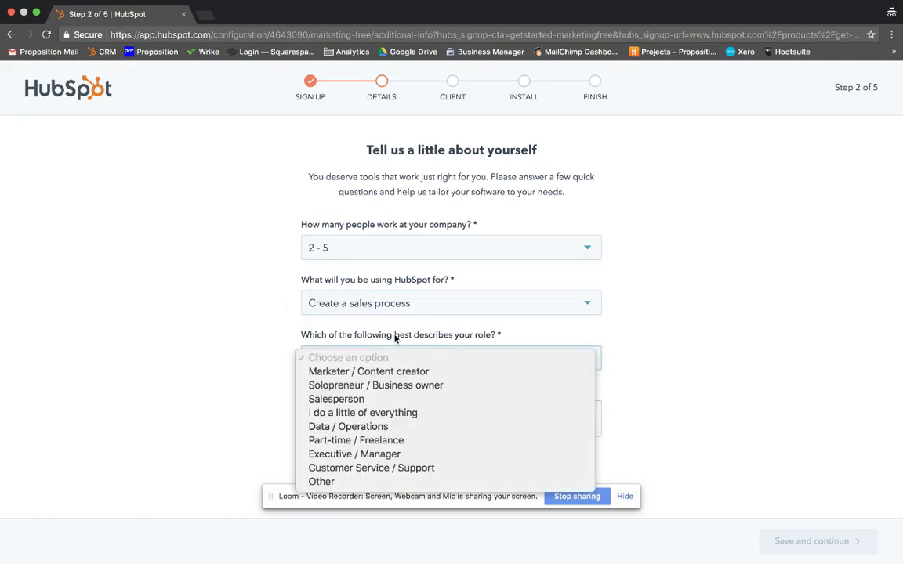
{"action": "left_click", "coordinate": [399, 372]}
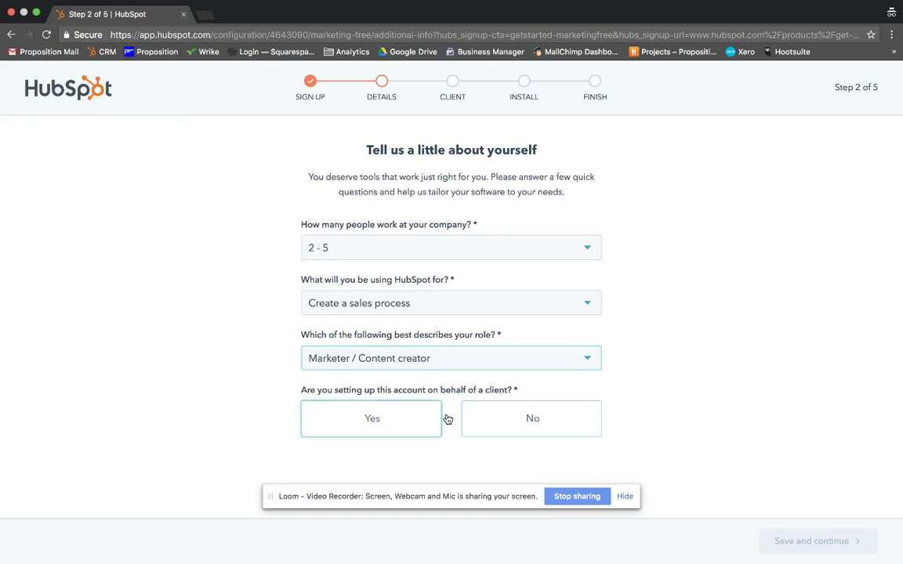
{"action": "left_click", "coordinate": [405, 421]}
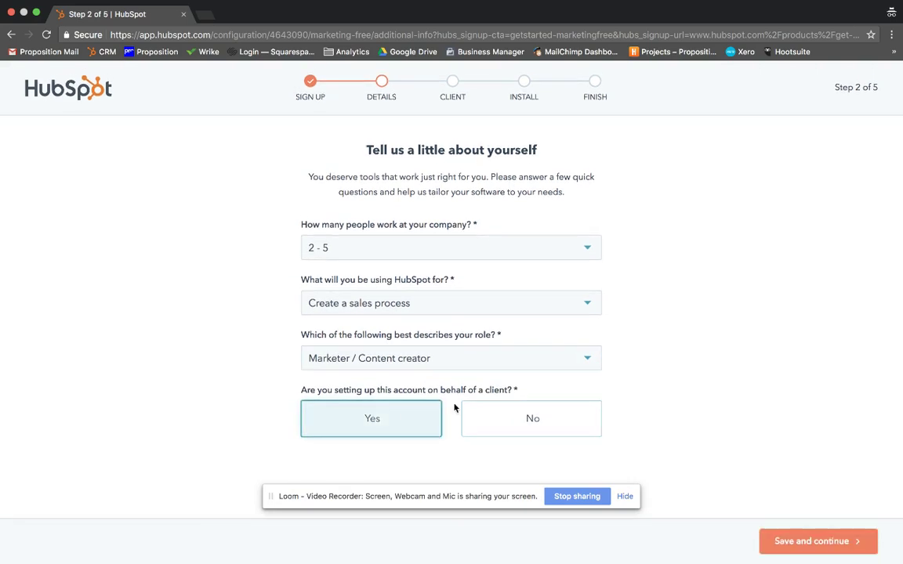
Save the details, answer No to WordPress, pass the tracking-code step and enter the account
{"action": "left_click", "coordinate": [776, 541]}
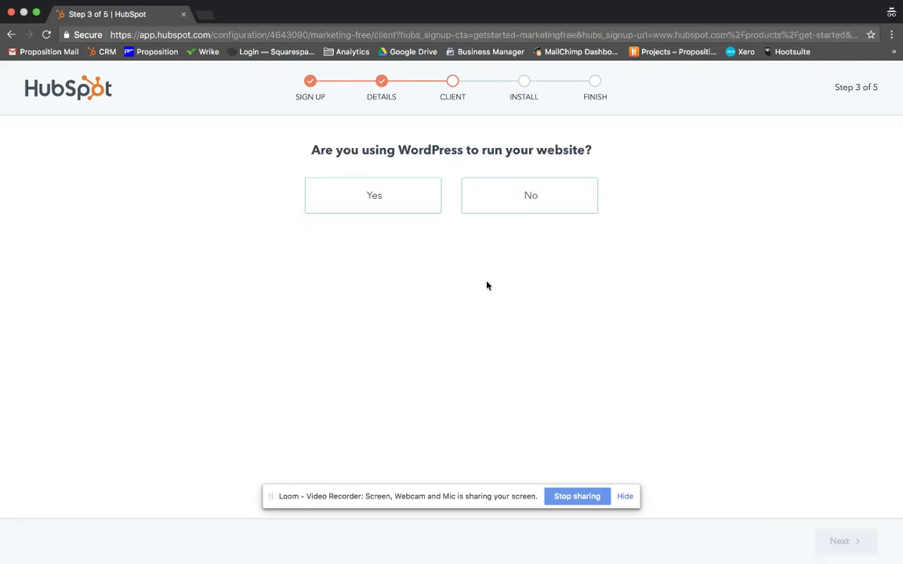
{"action": "left_click", "coordinate": [522, 204]}
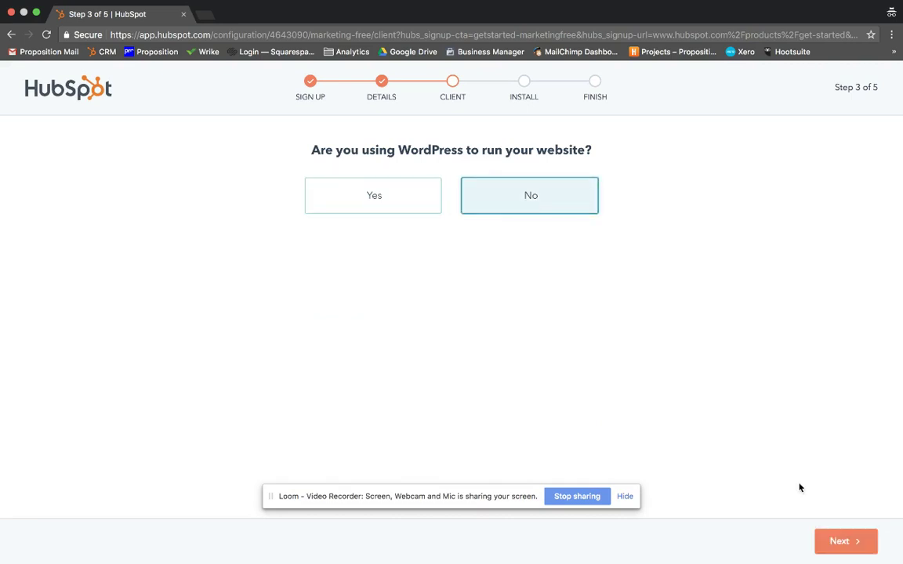
{"action": "left_click", "coordinate": [837, 547]}
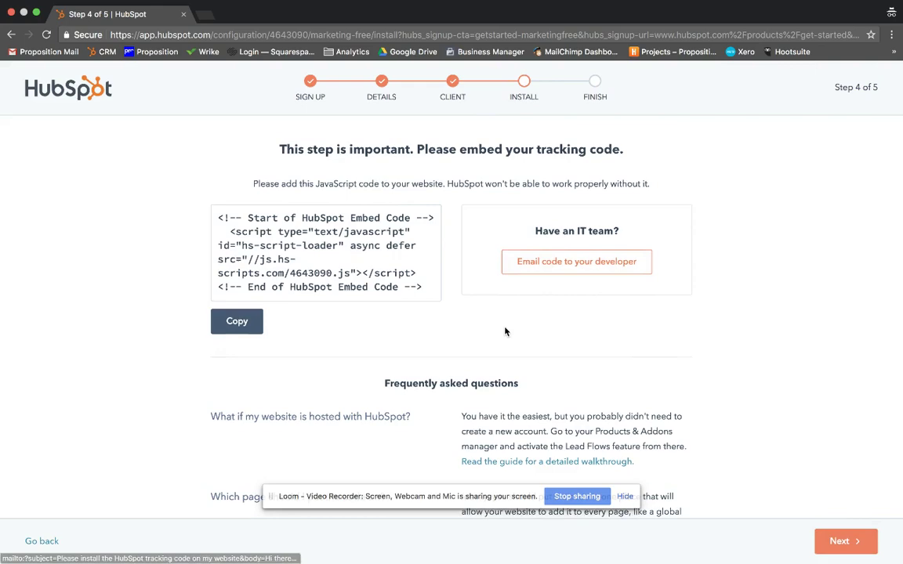
{"action": "scroll", "coordinate": [505, 331], "scroll_direction": "down", "scroll_amount": 5}
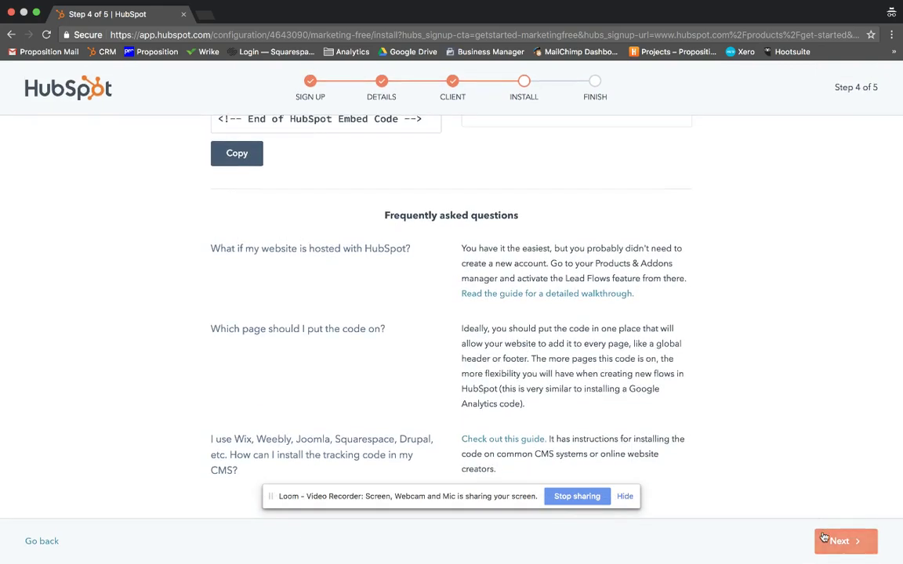
{"action": "scroll", "coordinate": [595, 327], "scroll_direction": "up", "scroll_amount": 5}
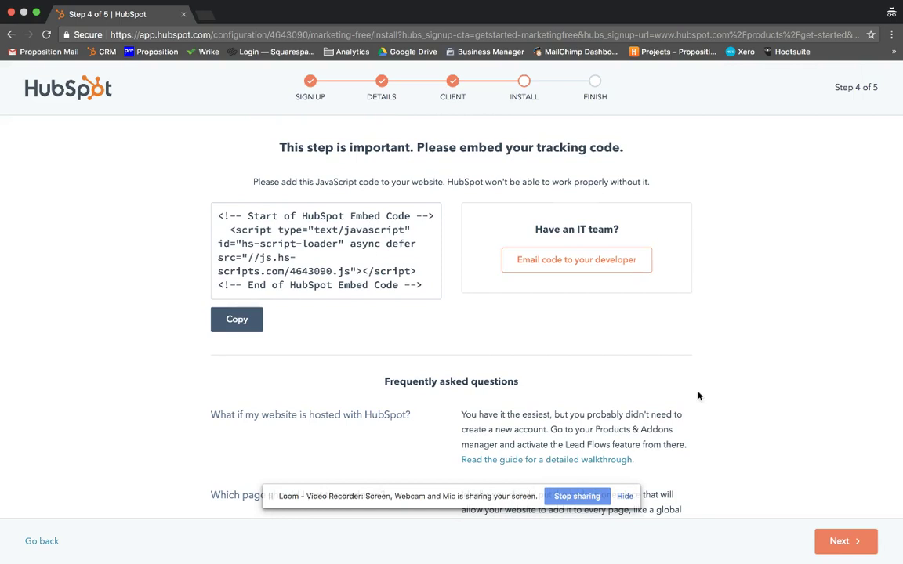
{"action": "left_click", "coordinate": [859, 537]}
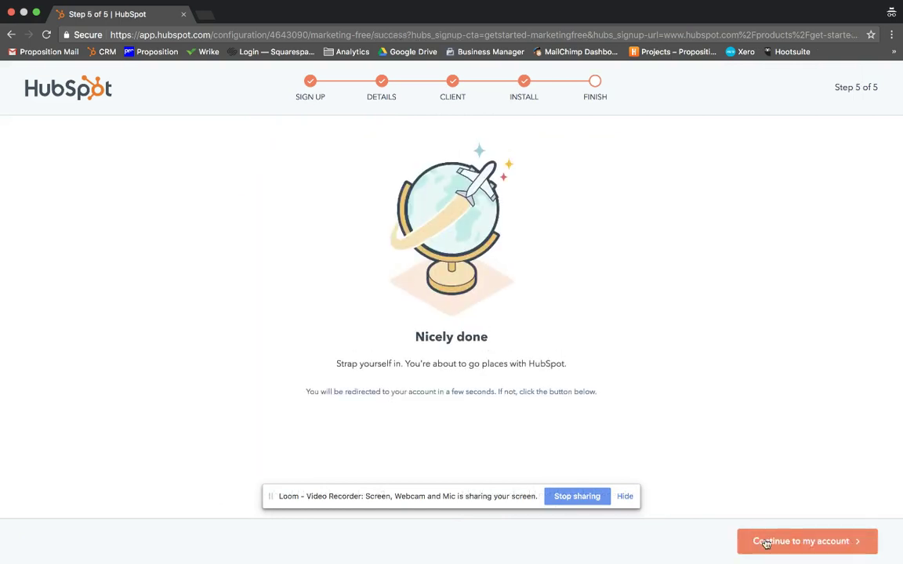
{"action": "left_click", "coordinate": [793, 550]}
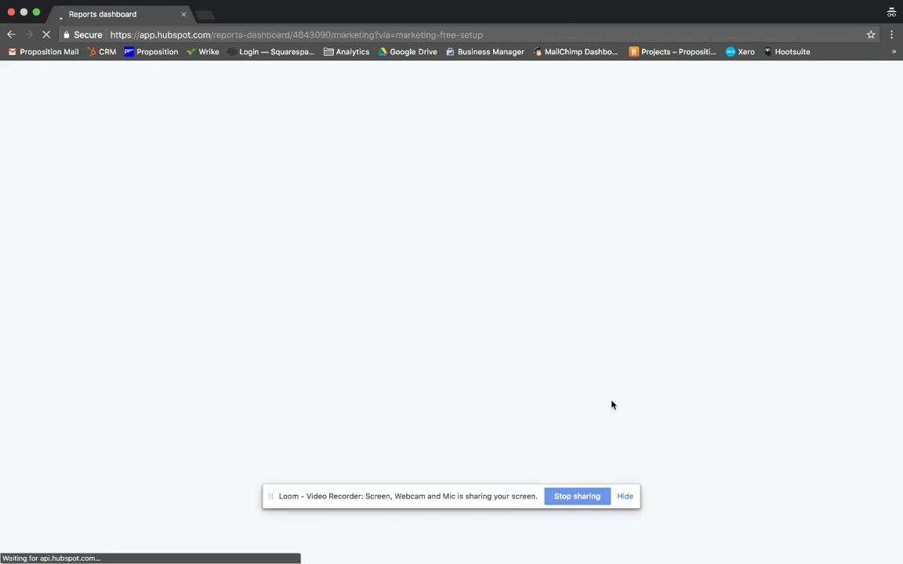
Scroll the Marketing Dashboard down to HubSpot Tips and Recommended Learning and back up
{"action": "left_click", "coordinate": [624, 499]}
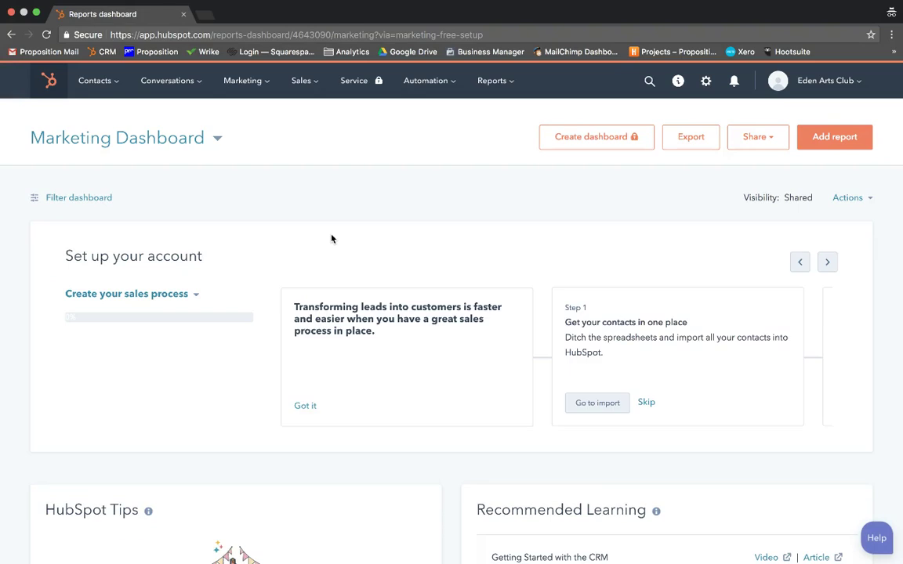
{"action": "scroll", "coordinate": [347, 299], "scroll_direction": "down", "scroll_amount": 5}
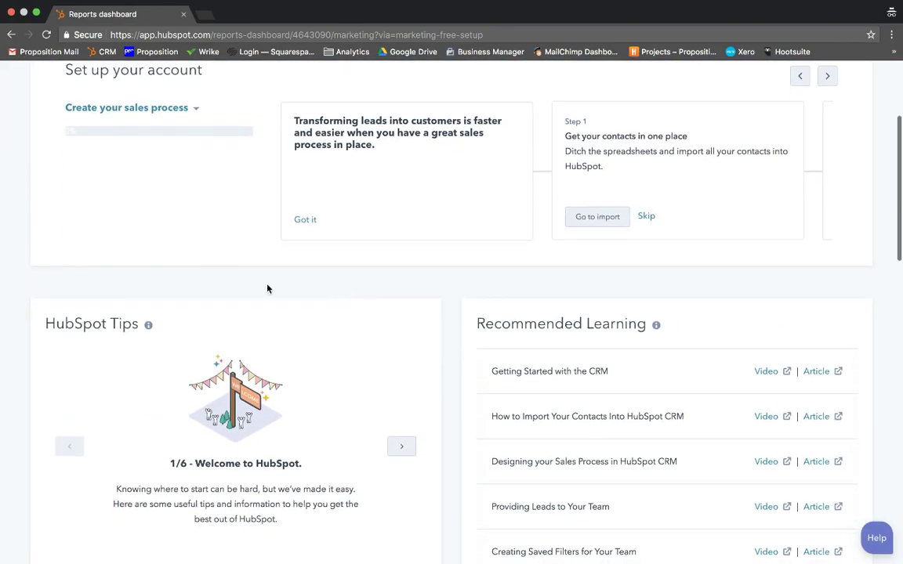
{"action": "scroll", "coordinate": [251, 188], "scroll_direction": "up", "scroll_amount": 5}
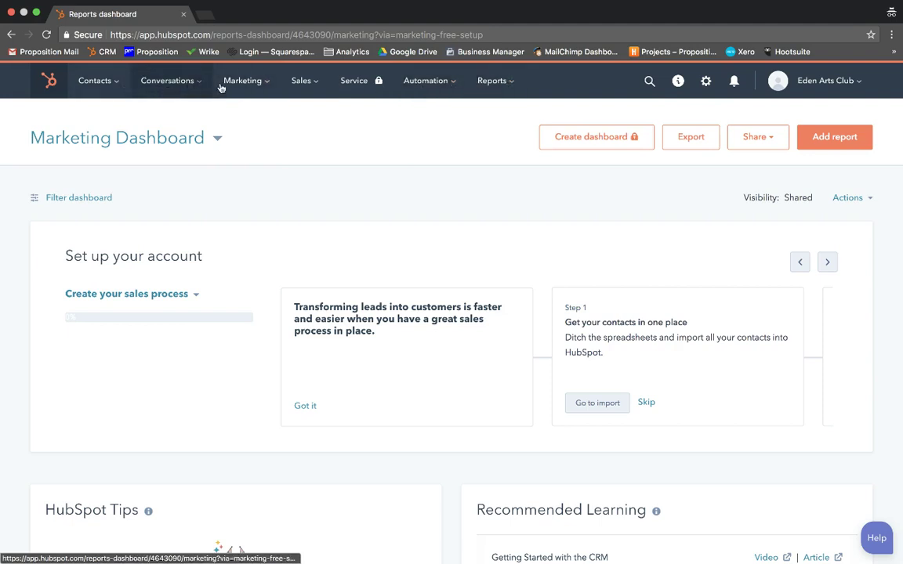
Look through the Contacts, Marketing, Sales and Automation menus
{"action": "mouse_move", "coordinate": [261, 88]}
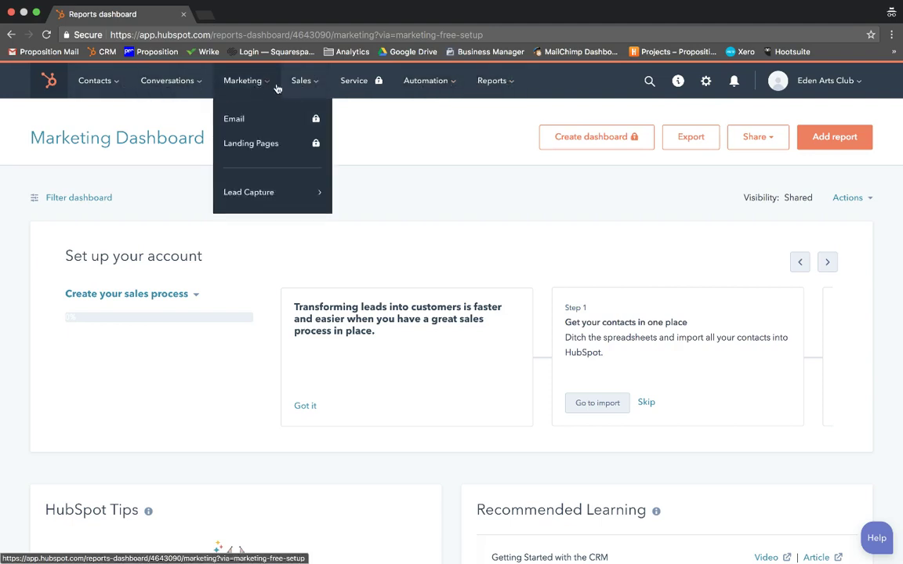
{"action": "mouse_move", "coordinate": [116, 86]}
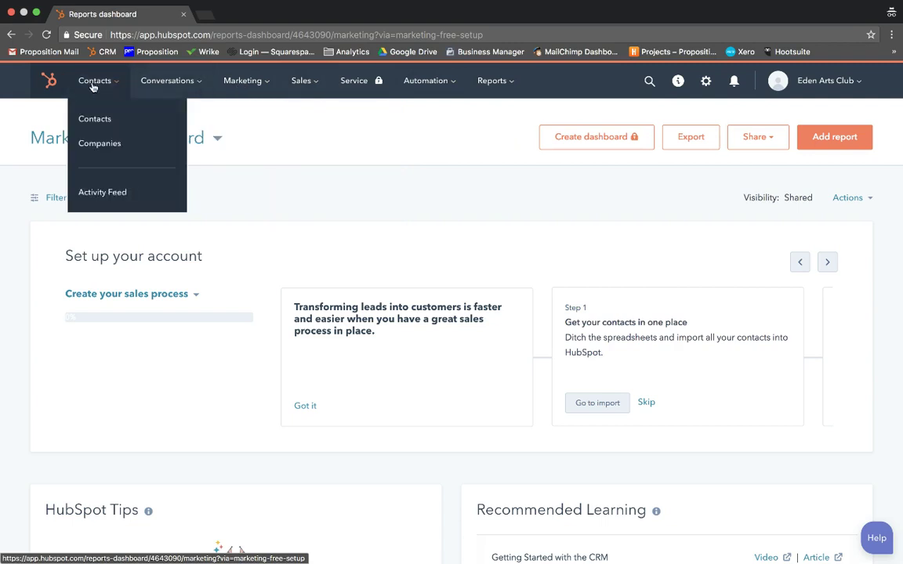
{"action": "mouse_move", "coordinate": [217, 84]}
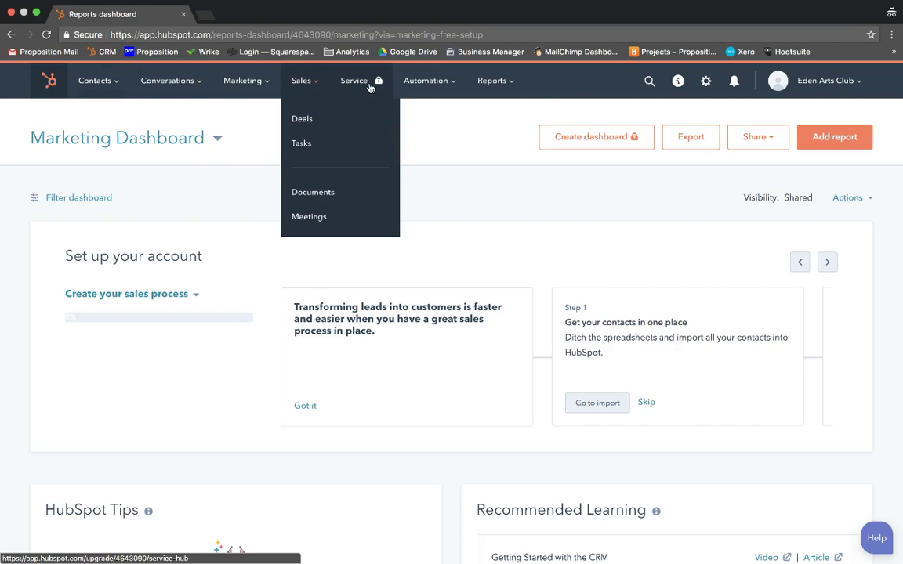
{"action": "mouse_move", "coordinate": [427, 85]}
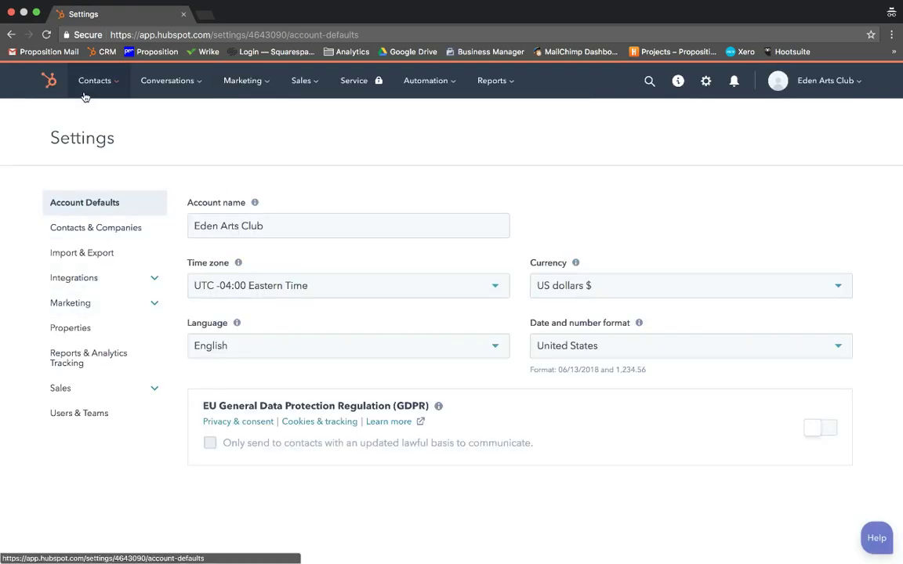
Expand the Marketing settings section, then go to Marketing > Lead Capture > Forms
{"action": "mouse_move", "coordinate": [91, 81]}
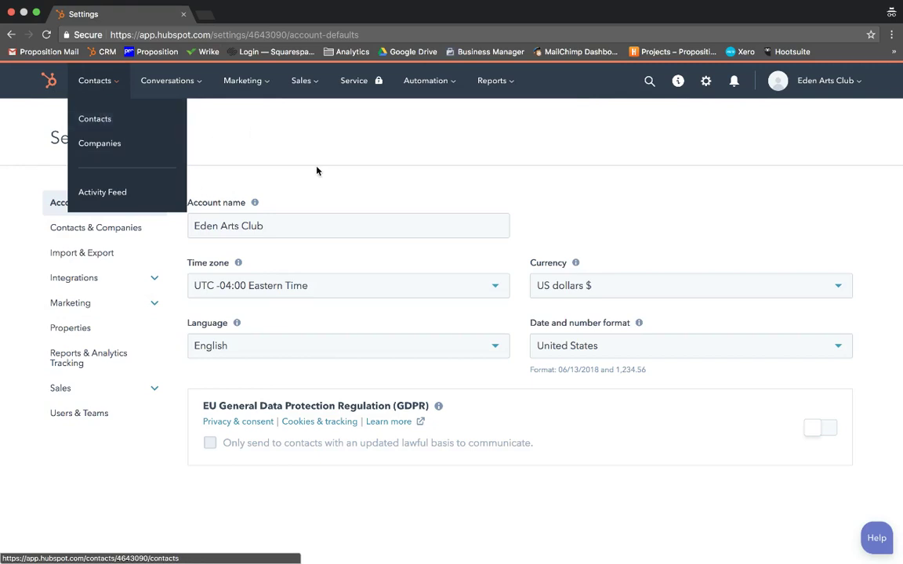
{"action": "left_click", "coordinate": [124, 303]}
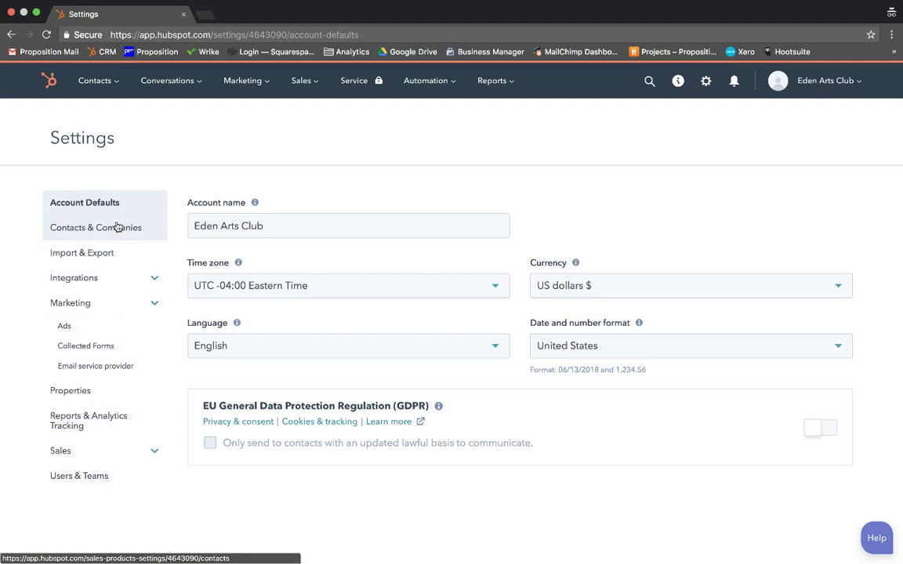
{"action": "left_click", "coordinate": [247, 82]}
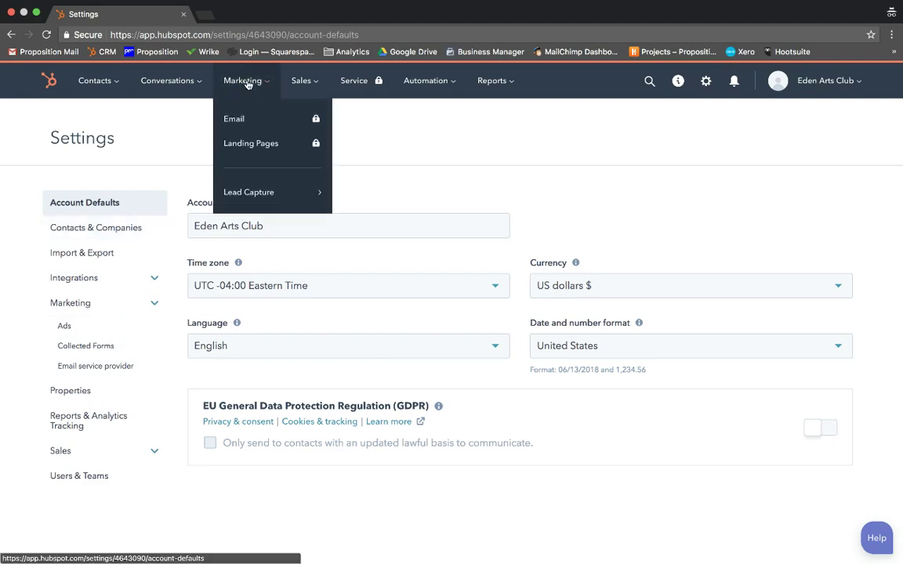
{"action": "mouse_move", "coordinate": [254, 195]}
{"action": "left_click", "coordinate": [354, 168]}
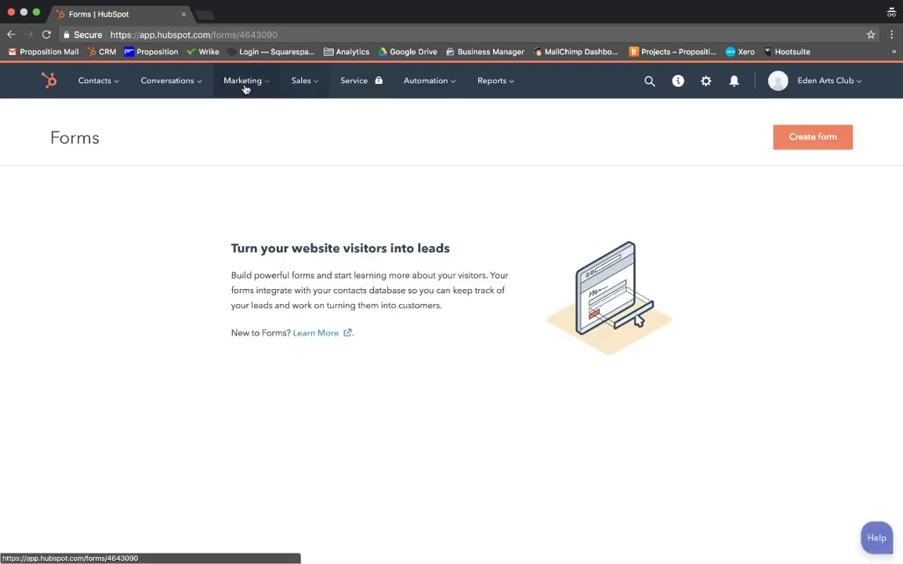
Create a new form with First name and Last name fields above Email
{"action": "left_click", "coordinate": [816, 147]}
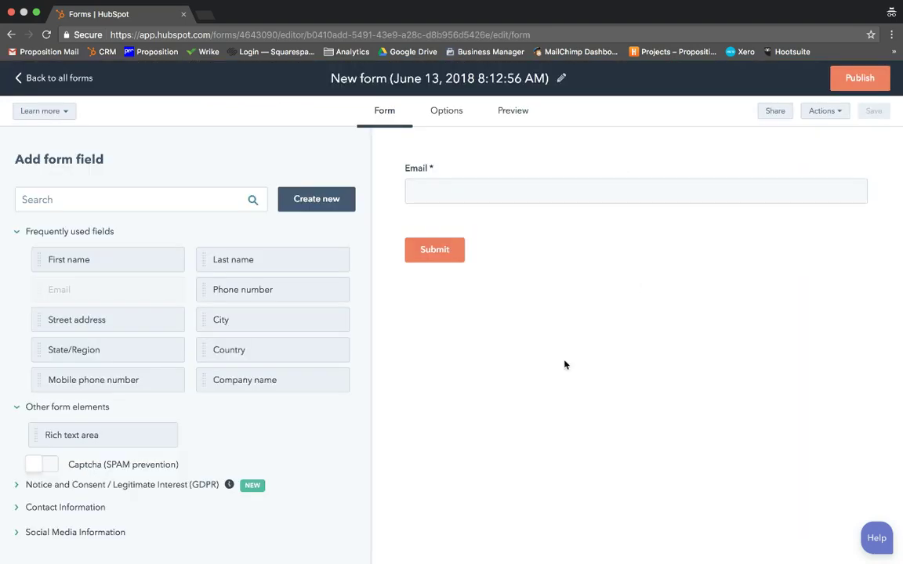
{"action": "left_click_drag", "start_coordinate": [149, 261], "coordinate": [448, 155]}
{"action": "left_click_drag", "start_coordinate": [276, 263], "coordinate": [884, 185]}
{"action": "left_click", "coordinate": [196, 191]}
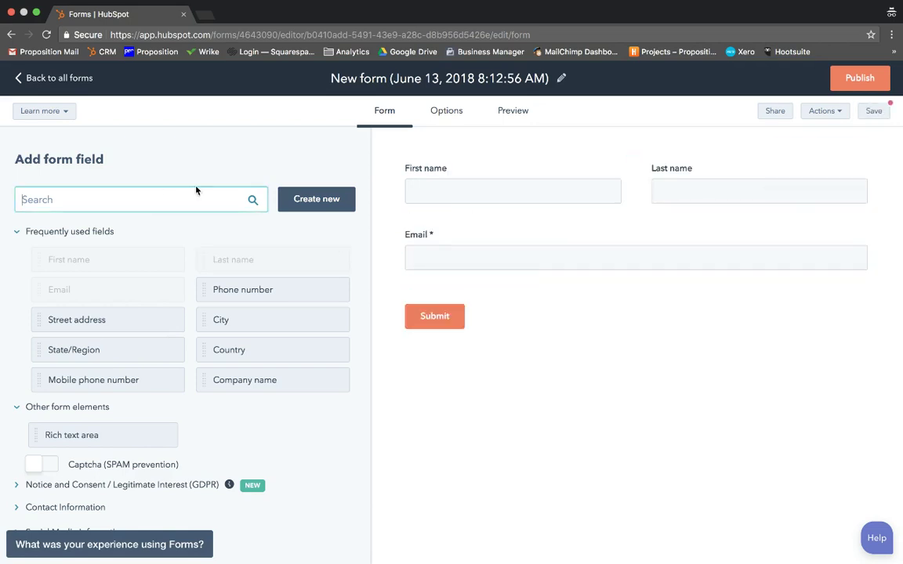
Name the form 'Test form', publish it, and return to all forms
{"action": "left_click", "coordinate": [490, 86]}
{"action": "key", "text": "super+a"}
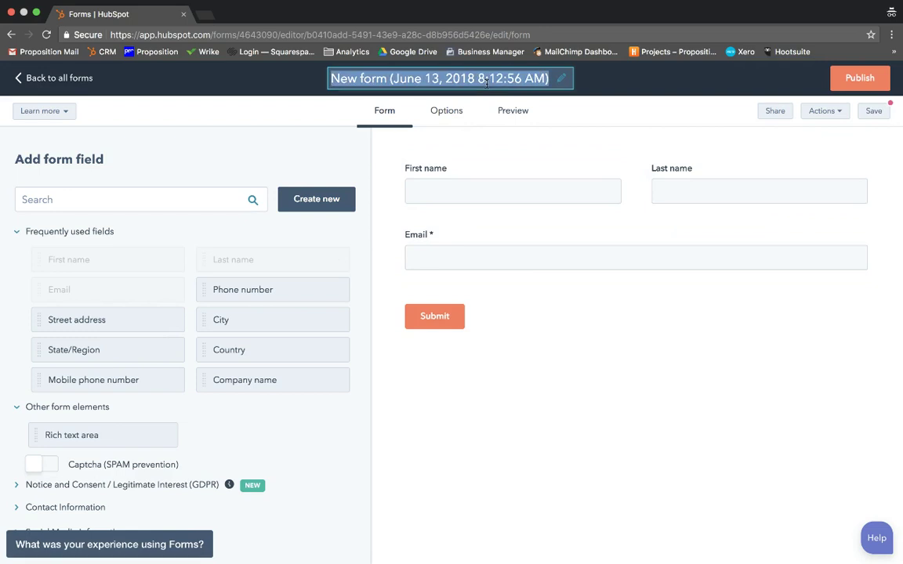
{"action": "type", "text": "Test form"}
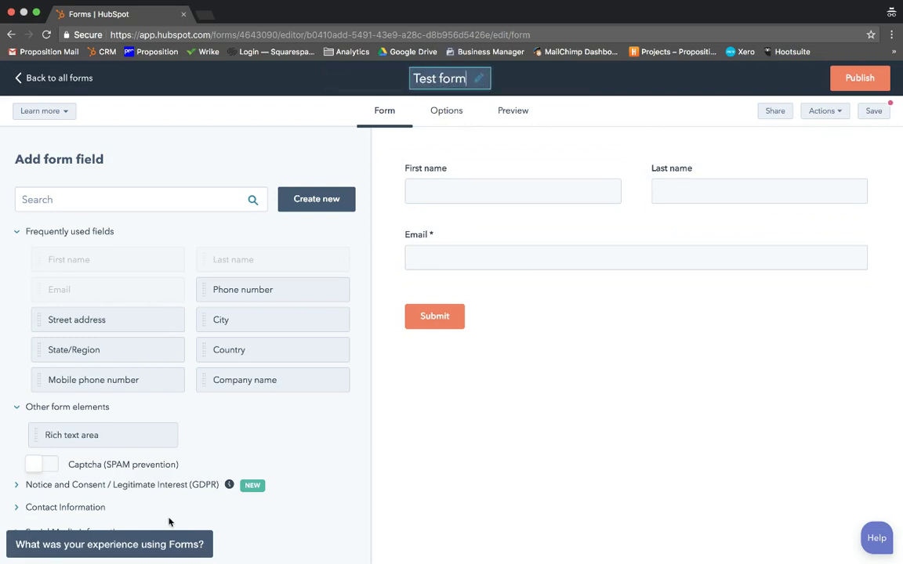
{"action": "left_click", "coordinate": [870, 81]}
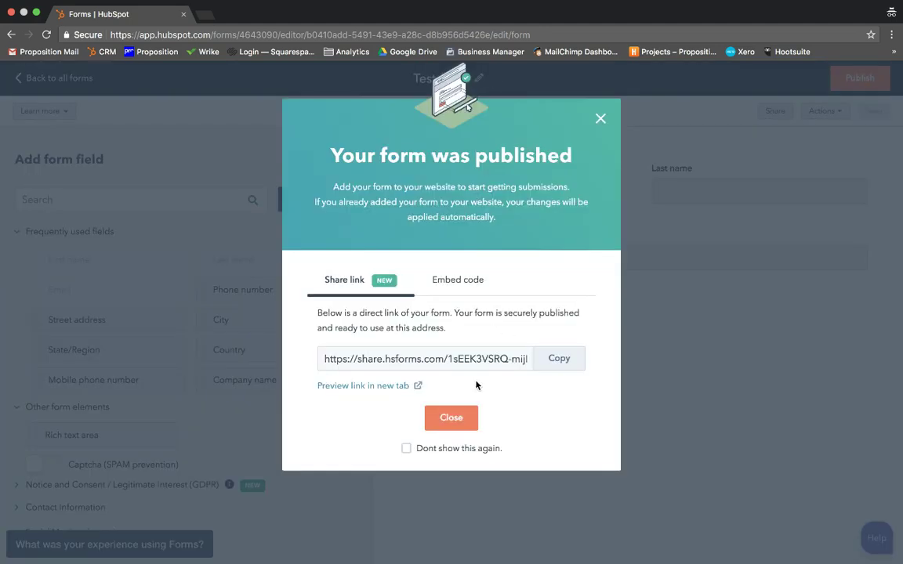
{"action": "left_click", "coordinate": [452, 418]}
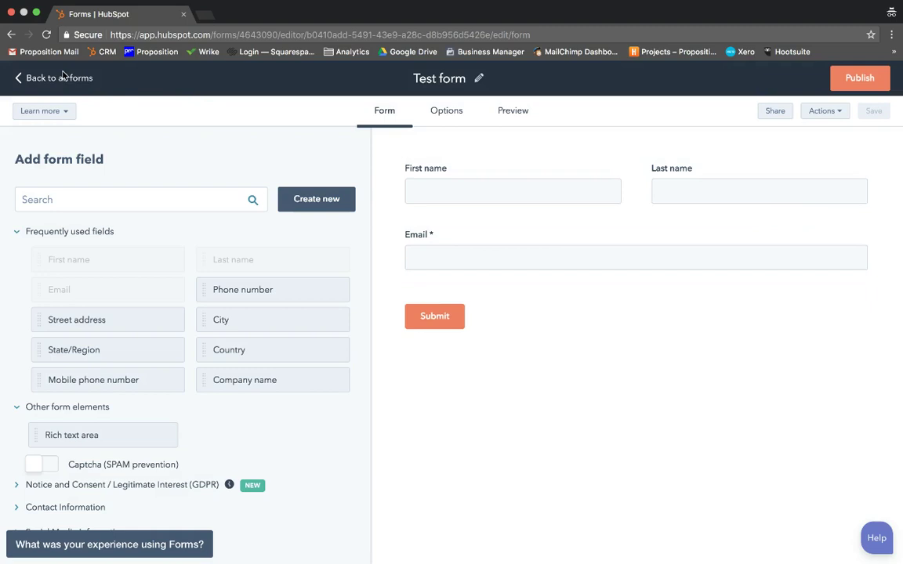
{"action": "left_click", "coordinate": [61, 78]}
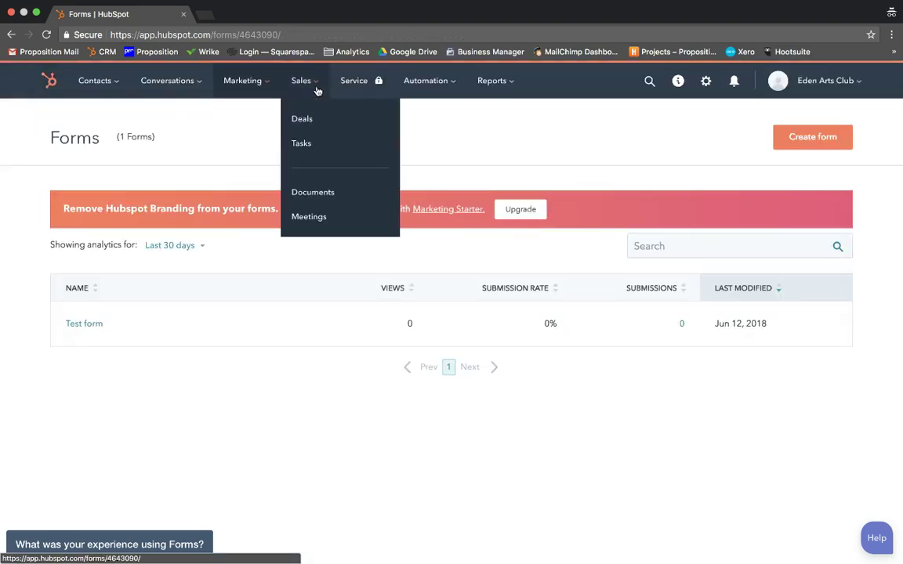
Open Account & Billing from the account menu and scroll through the free tools summary
{"action": "mouse_move", "coordinate": [814, 80]}
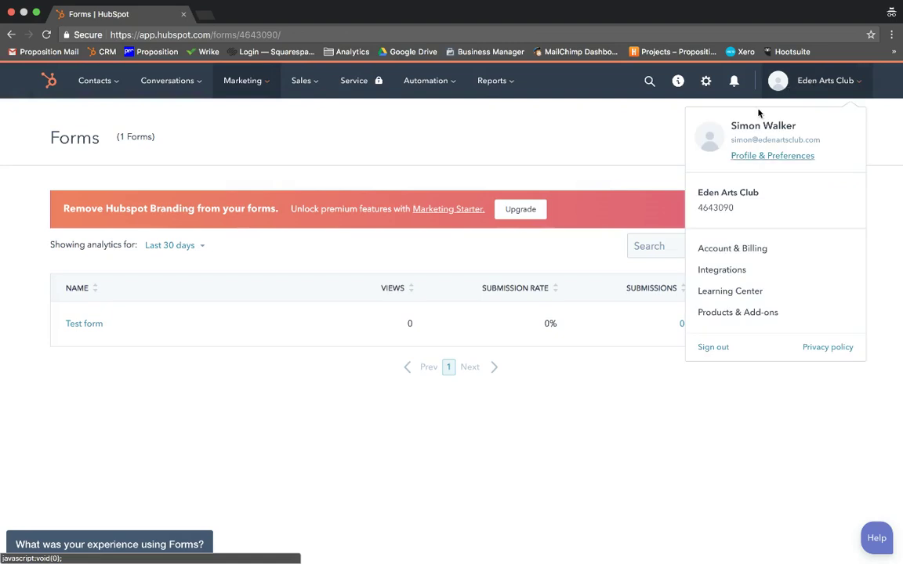
{"action": "mouse_move", "coordinate": [854, 82]}
{"action": "left_click", "coordinate": [750, 249]}
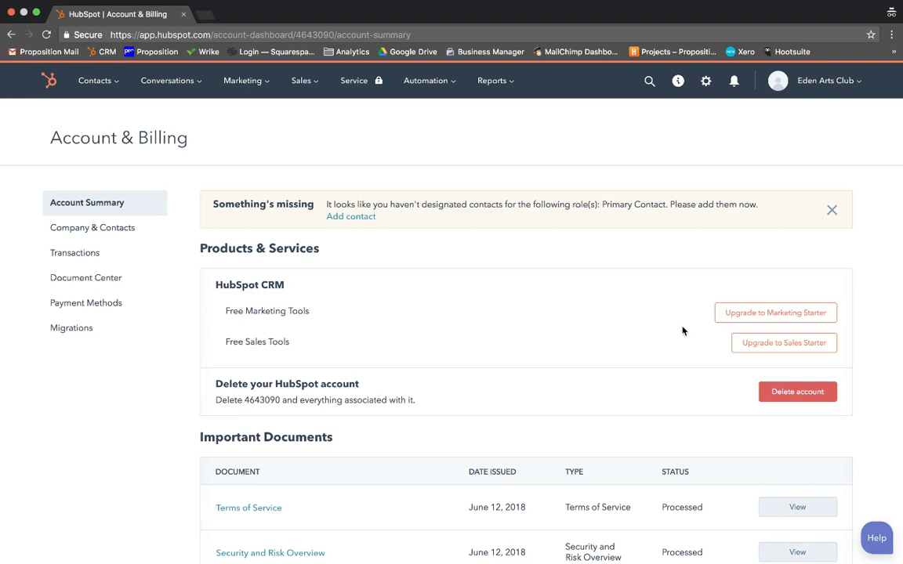
{"action": "scroll", "coordinate": [271, 282], "scroll_direction": "down", "scroll_amount": 2}
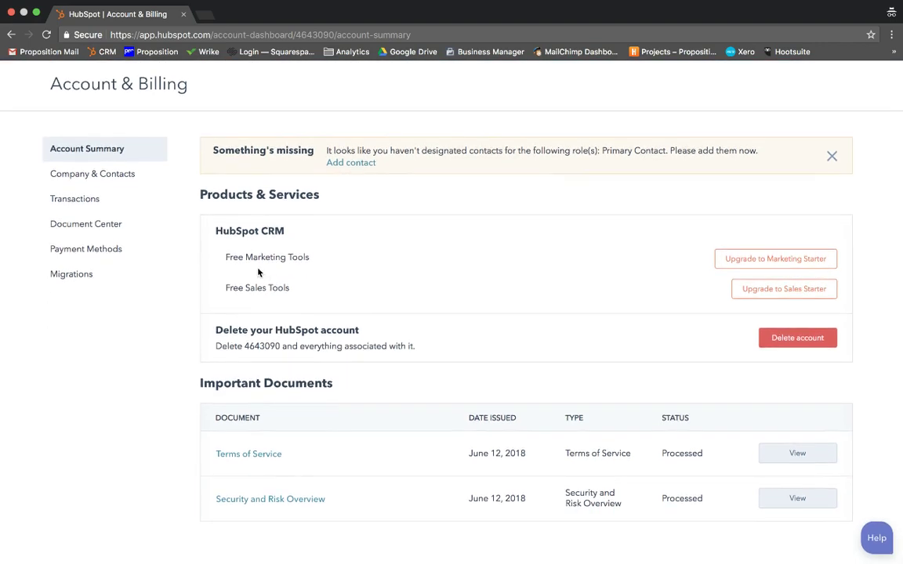
{"action": "scroll", "coordinate": [145, 212], "scroll_direction": "up", "scroll_amount": 2}
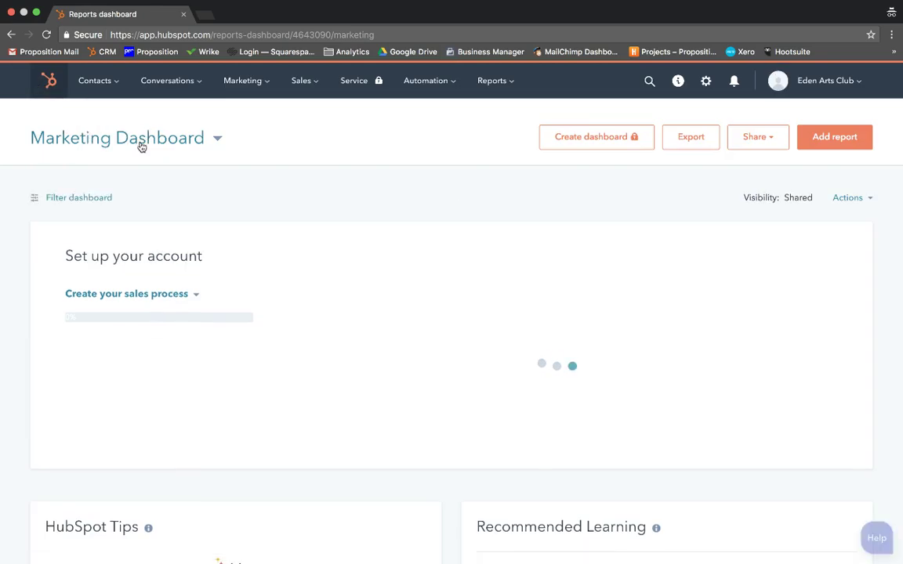
Glance at the dashboard list, then browse the Report Library's reports, such as Contacts Created By Day
{"action": "left_click", "coordinate": [217, 141]}
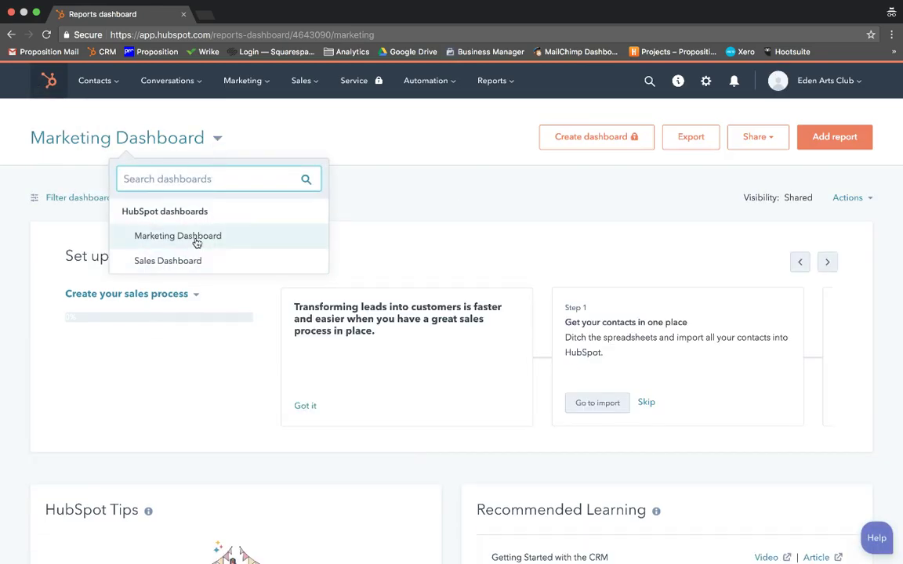
{"action": "left_click", "coordinate": [366, 175]}
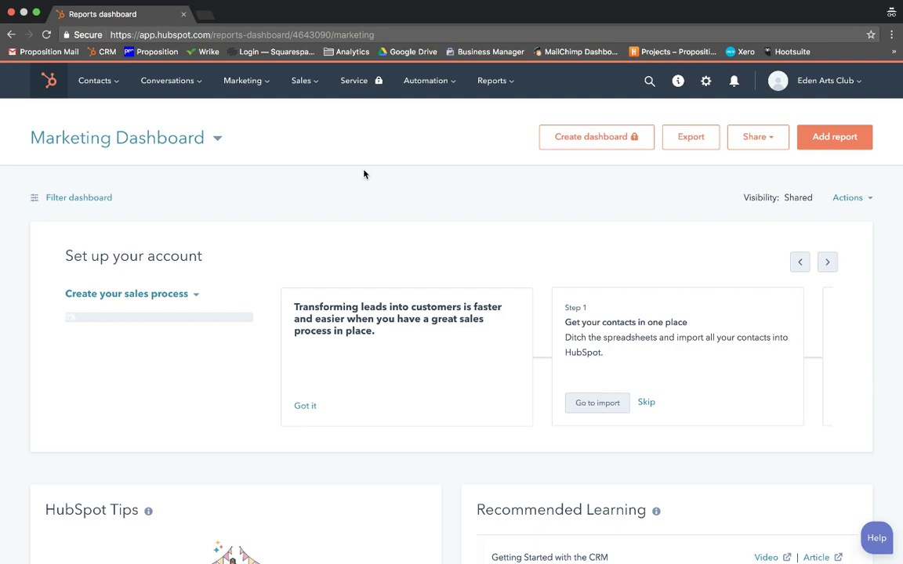
{"action": "left_click", "coordinate": [834, 145]}
{"action": "scroll", "coordinate": [173, 286], "scroll_direction": "down", "scroll_amount": 3}
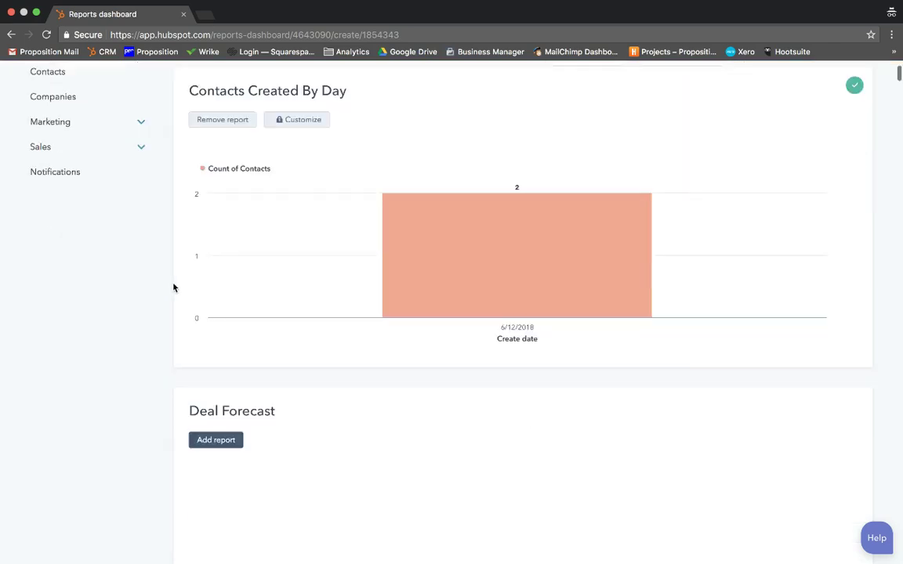
{"action": "scroll", "coordinate": [222, 296], "scroll_direction": "down", "scroll_amount": 8}
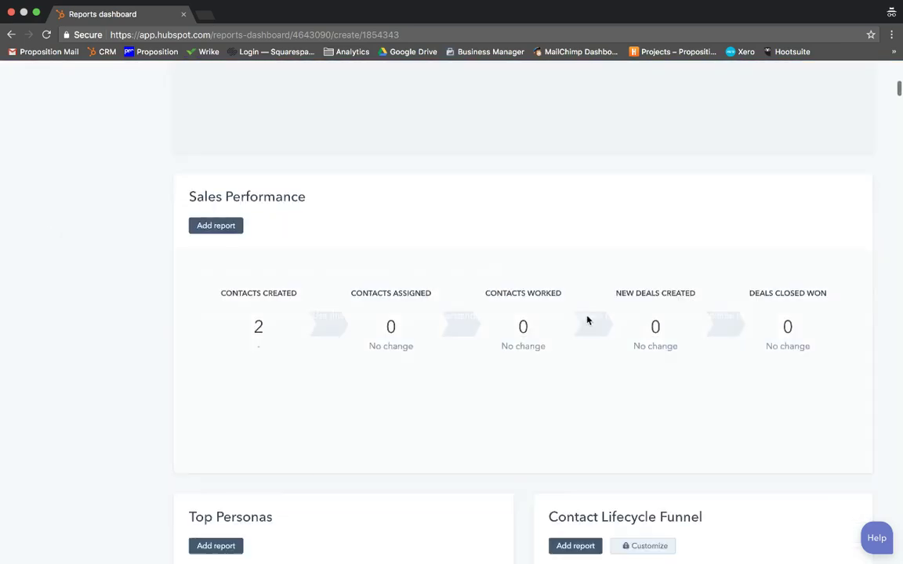
{"action": "scroll", "coordinate": [470, 332], "scroll_direction": "down", "scroll_amount": 3}
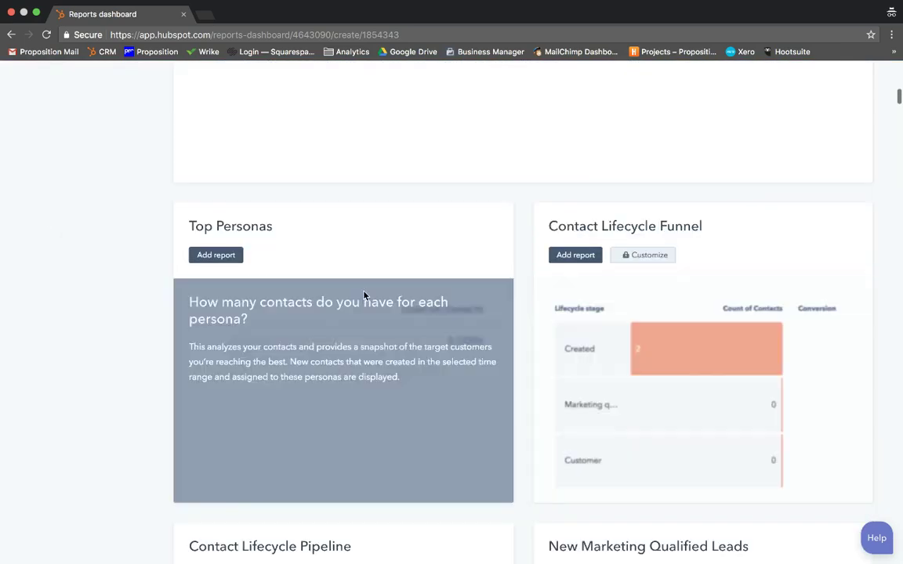
{"action": "scroll", "coordinate": [357, 280], "scroll_direction": "up", "scroll_amount": 15}
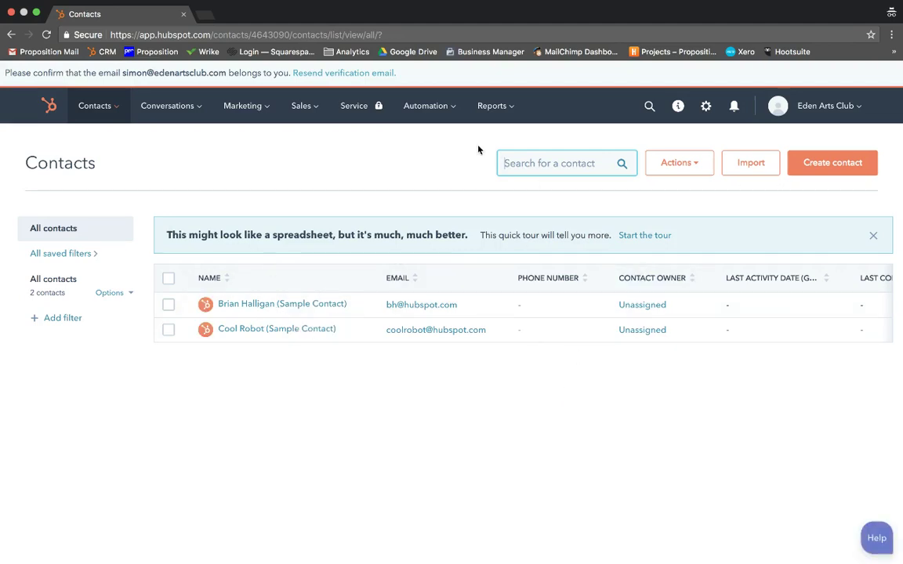
Start a new contact, then discard the form unsaved, keeping only the two sample contacts
{"action": "left_click", "coordinate": [830, 164]}
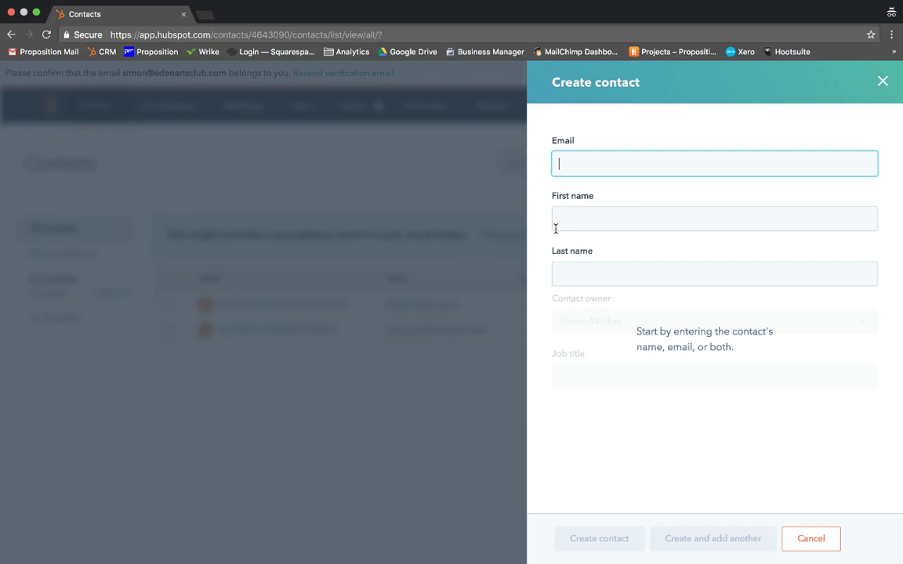
{"action": "left_click", "coordinate": [882, 81]}
{"action": "mouse_move", "coordinate": [249, 110]}
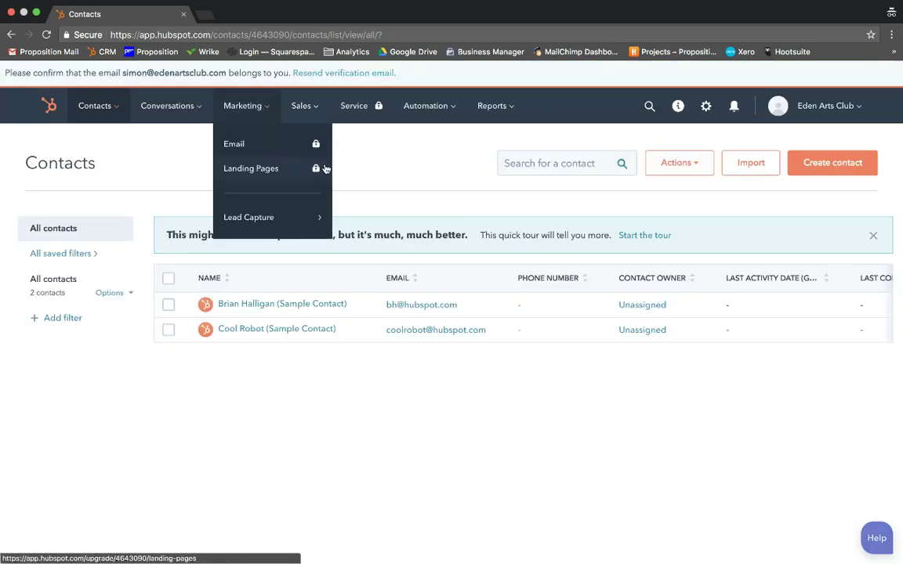
{"action": "mouse_move", "coordinate": [267, 213]}
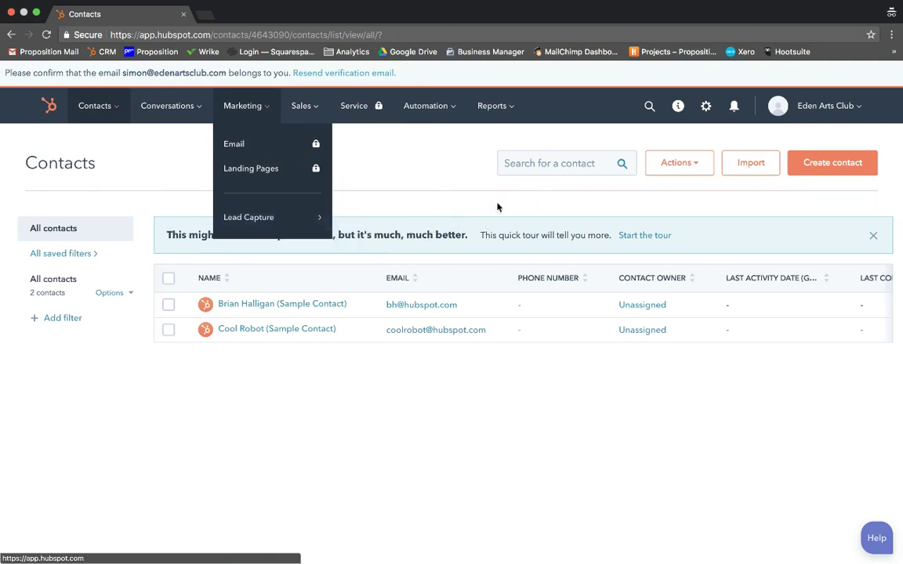
Show the empty Sales > Deals list as a pipeline board and scroll across its stages
{"action": "left_click", "coordinate": [301, 107]}
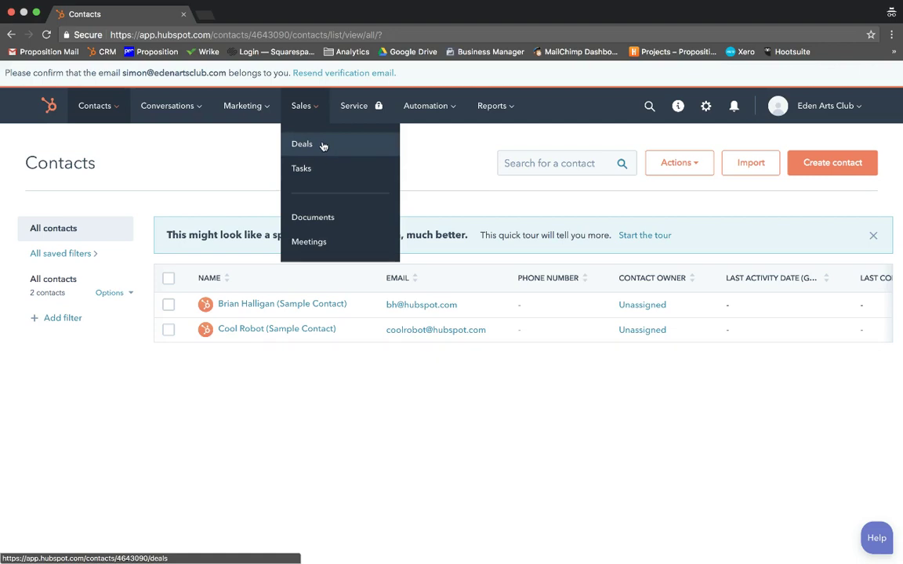
{"action": "left_click", "coordinate": [302, 144]}
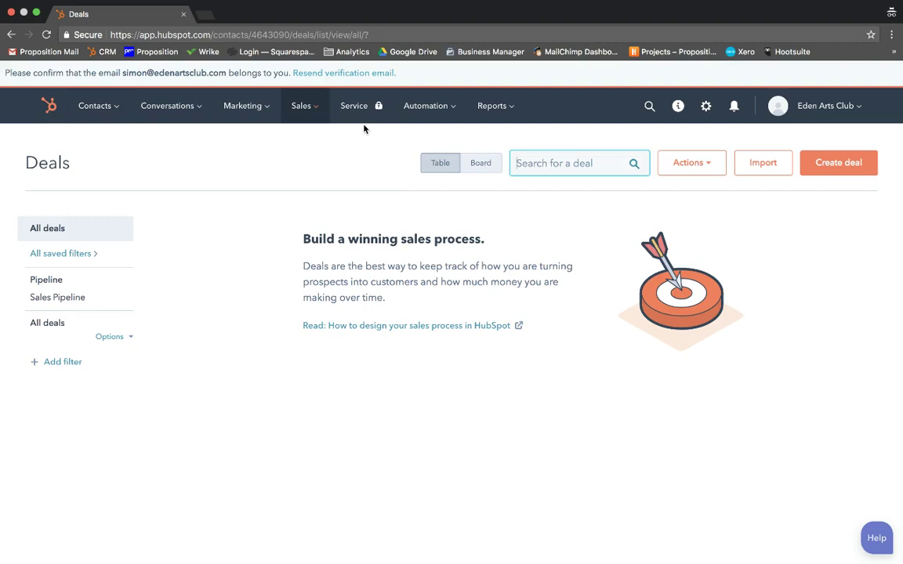
{"action": "left_click", "coordinate": [476, 169]}
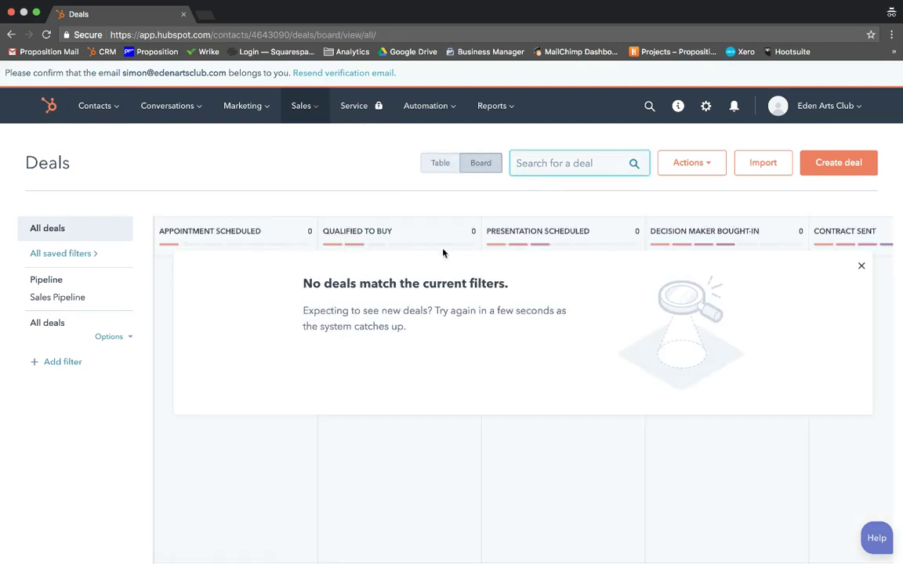
{"action": "scroll", "coordinate": [794, 251], "scroll_direction": "right", "scroll_amount": 3}
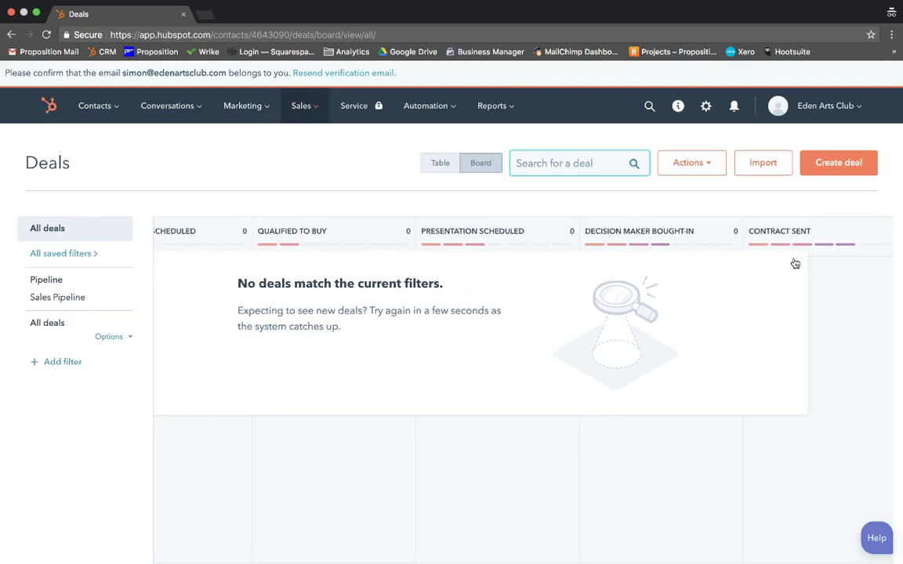
{"action": "scroll", "coordinate": [725, 267], "scroll_direction": "left", "scroll_amount": 3}
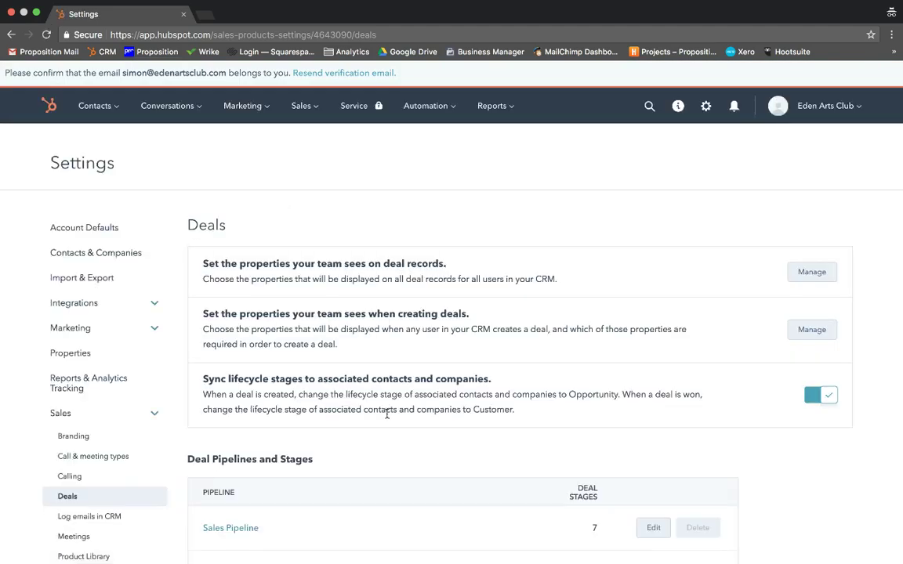
Edit the Sales Pipeline and review its seven stages, Appointment Scheduled (20%) to Contract Sent (90%)
{"action": "scroll", "coordinate": [384, 411], "scroll_direction": "down", "scroll_amount": 2}
{"action": "scroll", "coordinate": [387, 417], "scroll_direction": "down", "scroll_amount": 2}
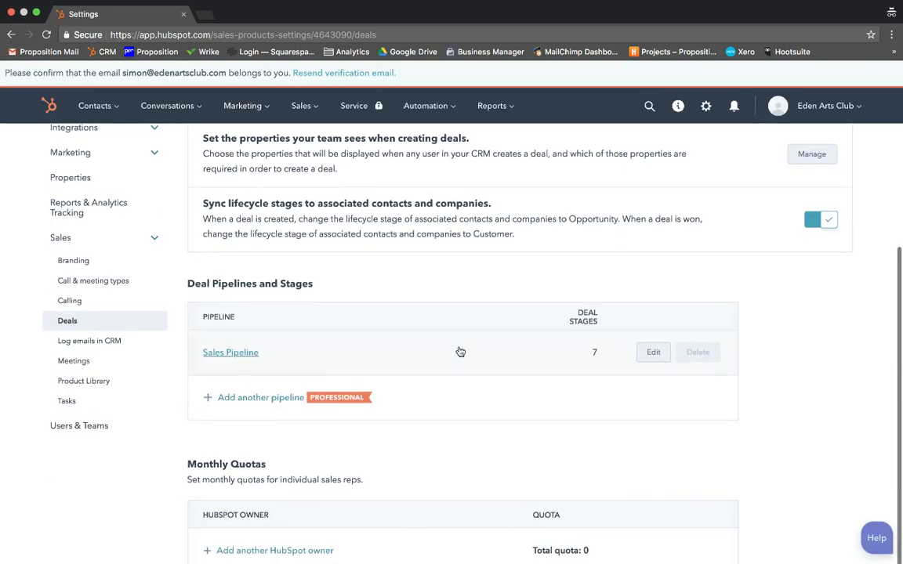
{"action": "scroll", "coordinate": [359, 287], "scroll_direction": "up", "scroll_amount": 4}
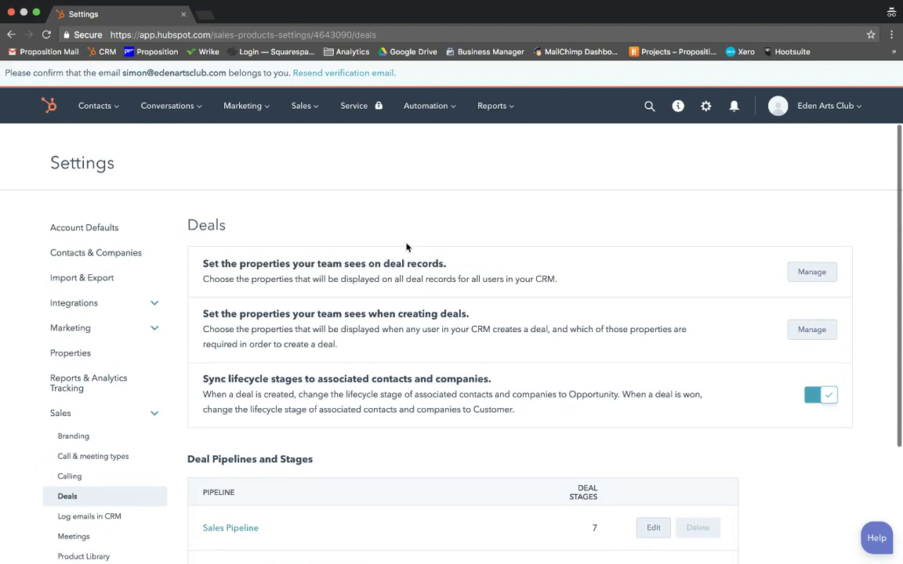
{"action": "scroll", "coordinate": [636, 258], "scroll_direction": "down", "scroll_amount": 1}
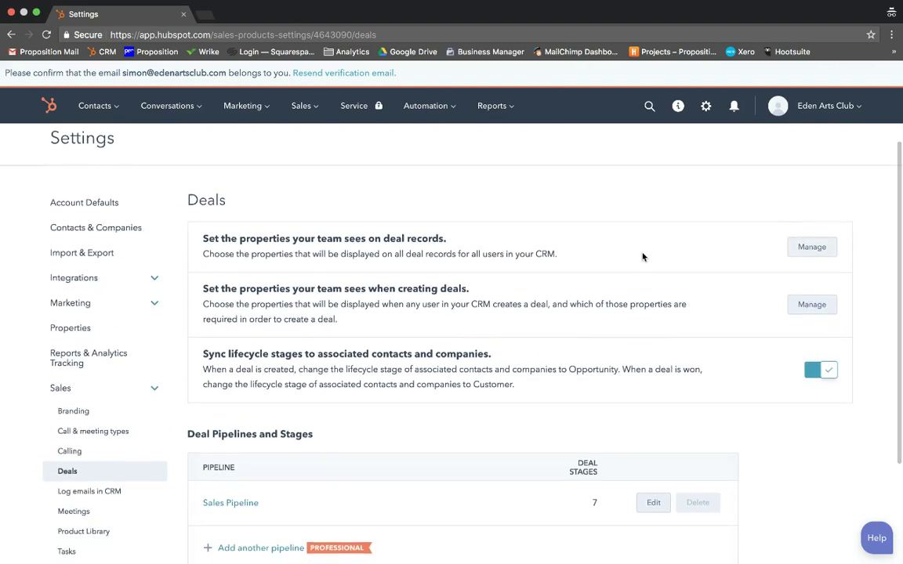
{"action": "scroll", "coordinate": [643, 255], "scroll_direction": "down", "scroll_amount": 2}
{"action": "scroll", "coordinate": [642, 253], "scroll_direction": "down", "scroll_amount": 1}
{"action": "left_click", "coordinate": [655, 439]}
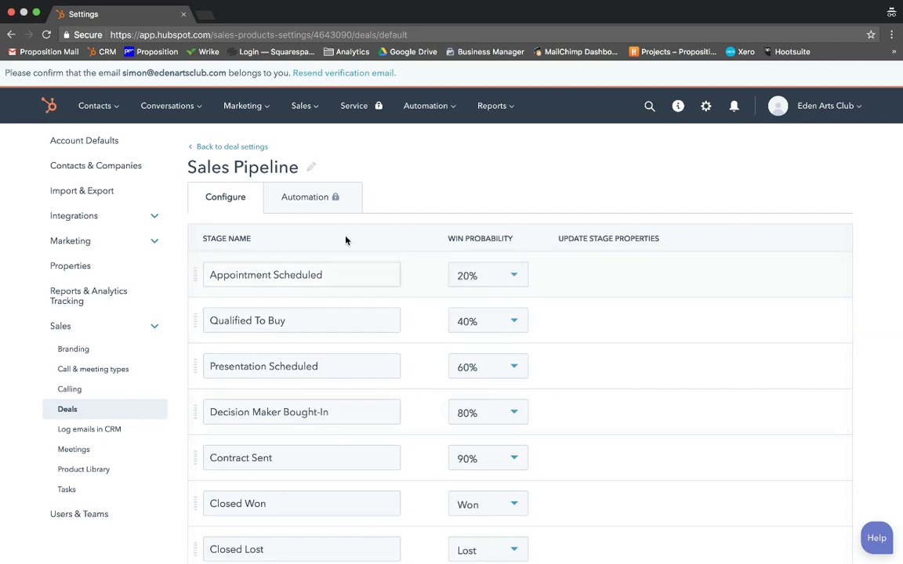
{"action": "scroll", "coordinate": [253, 262], "scroll_direction": "down", "scroll_amount": 1}
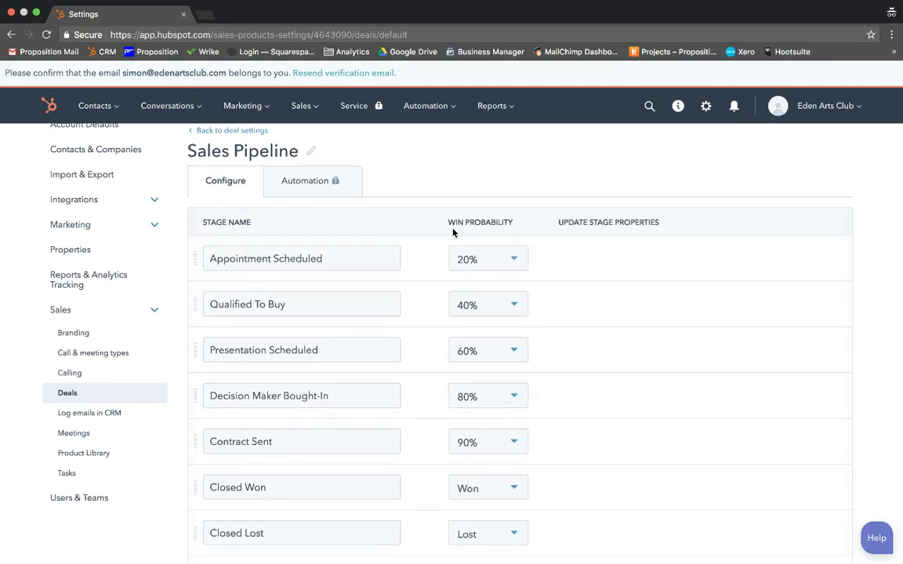
{"action": "scroll", "coordinate": [490, 318], "scroll_direction": "down", "scroll_amount": 3}
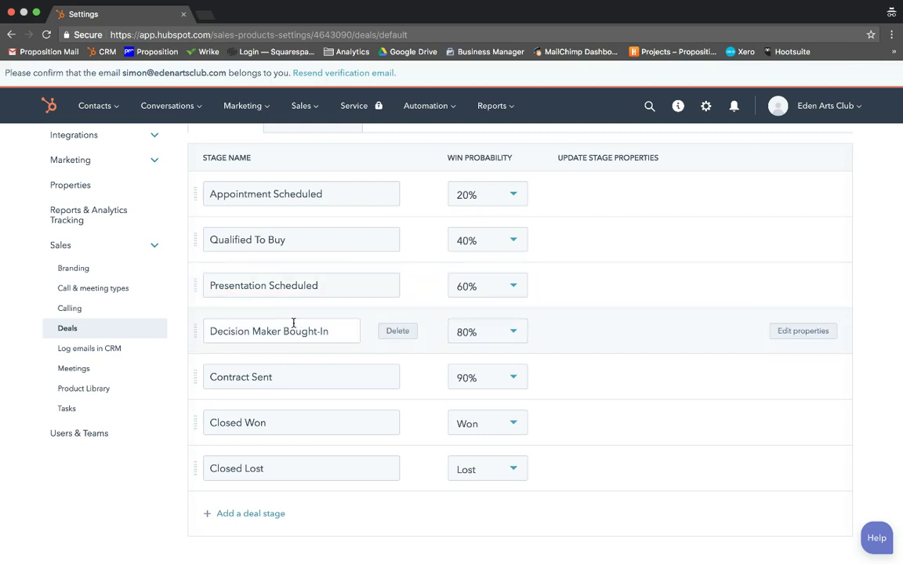
{"action": "scroll", "coordinate": [294, 321], "scroll_direction": "up", "scroll_amount": 4}
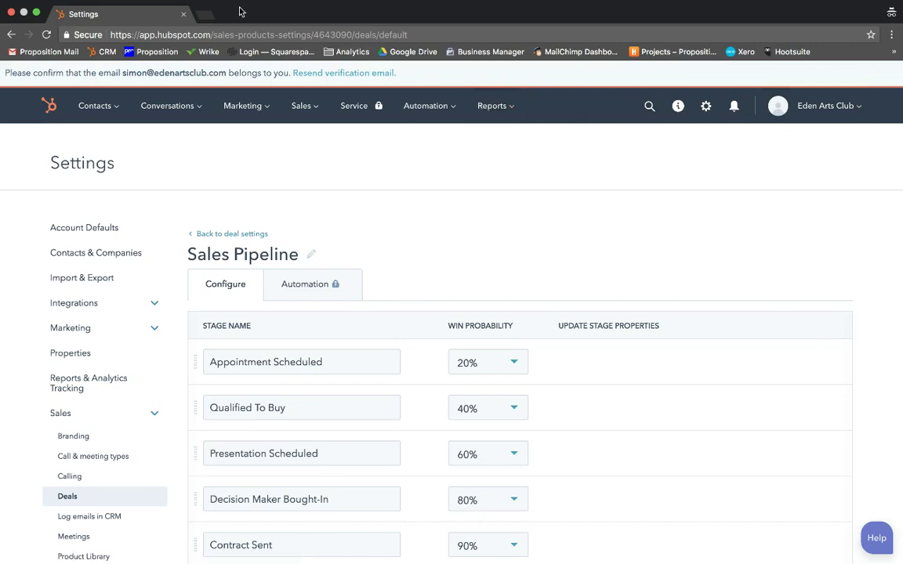
Load academy.hubspot.com in a new browser tab
{"action": "left_click", "coordinate": [202, 14]}
{"action": "type", "text": "aca"}
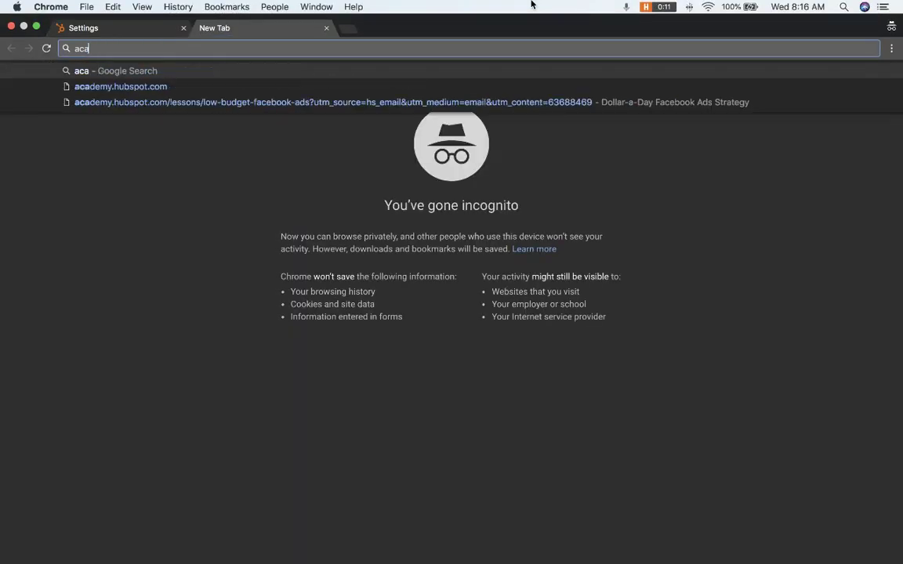
{"action": "type", "text": "de"}
{"action": "key", "text": "Down"}
{"action": "key", "text": "Return"}
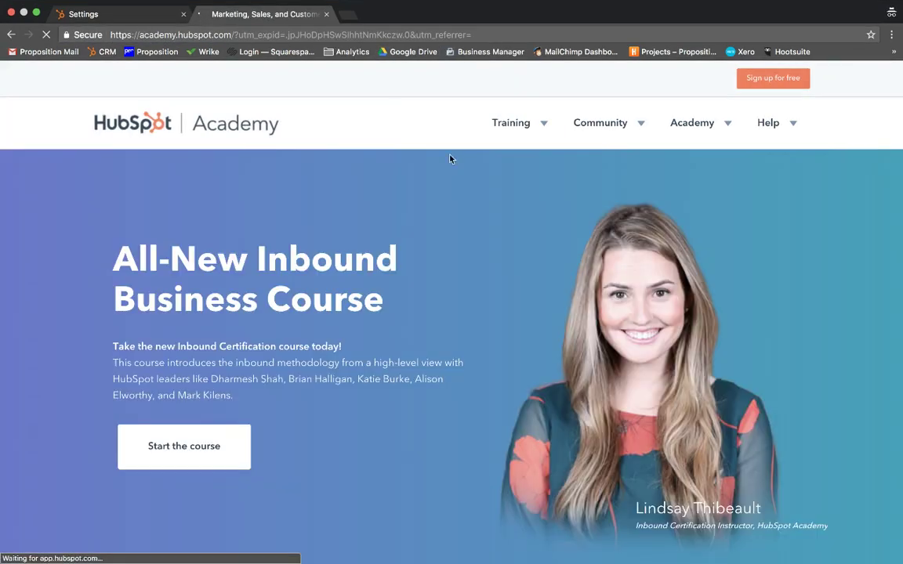
Go to the Academy courses page and scroll through certifications like Inbound Sales and Content Marketing
{"action": "mouse_move", "coordinate": [547, 154]}
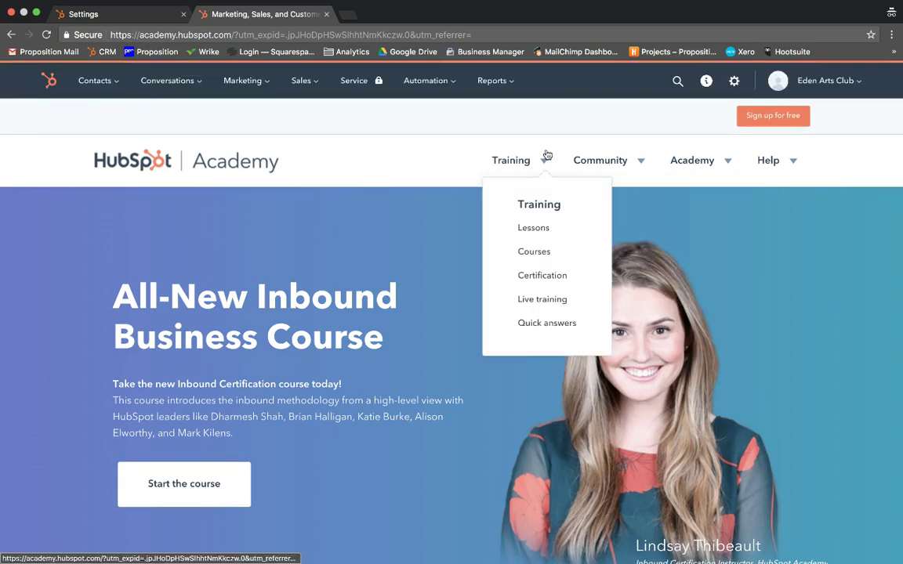
{"action": "left_click", "coordinate": [535, 252]}
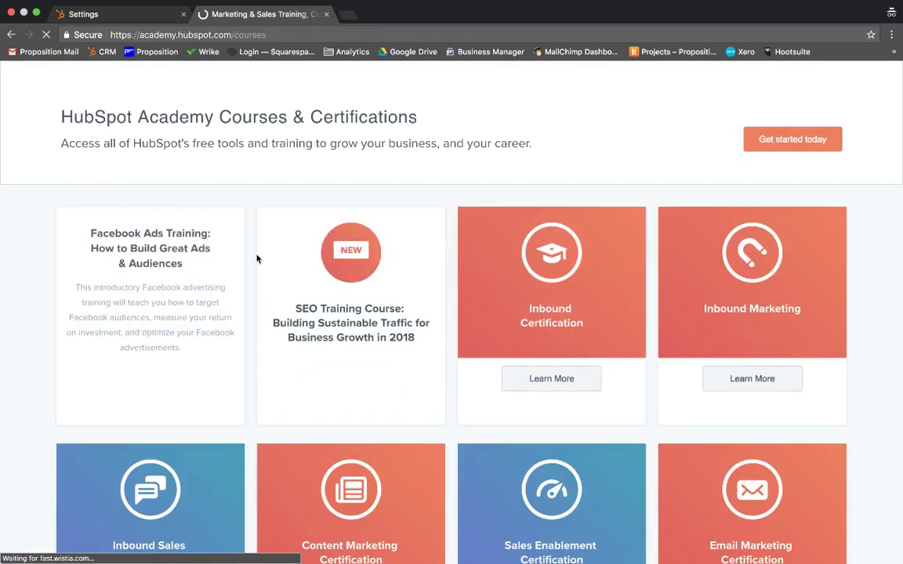
{"action": "scroll", "coordinate": [543, 282], "scroll_direction": "down", "scroll_amount": 1}
{"action": "scroll", "coordinate": [542, 282], "scroll_direction": "down", "scroll_amount": 2}
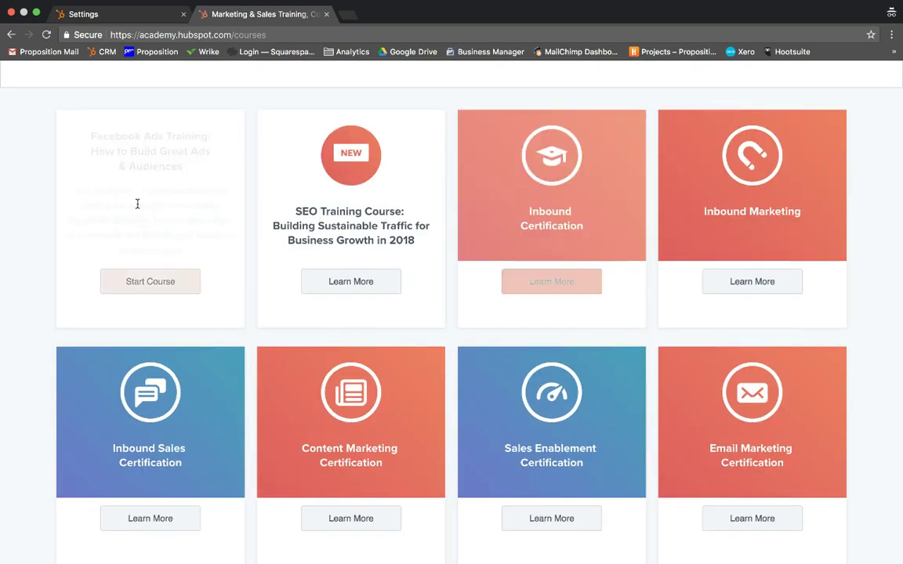
{"action": "scroll", "coordinate": [476, 228], "scroll_direction": "down", "scroll_amount": 3}
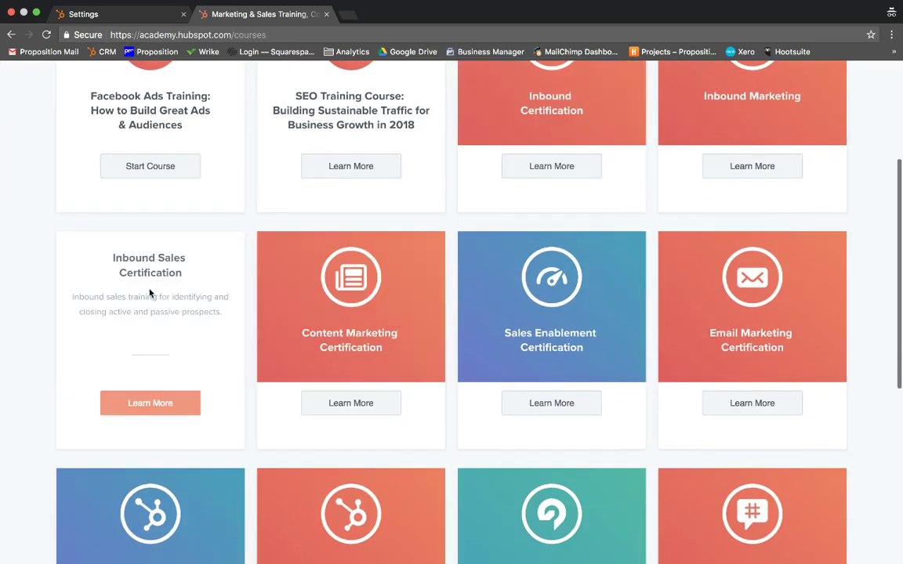
{"action": "scroll", "coordinate": [267, 291], "scroll_direction": "down", "scroll_amount": 4}
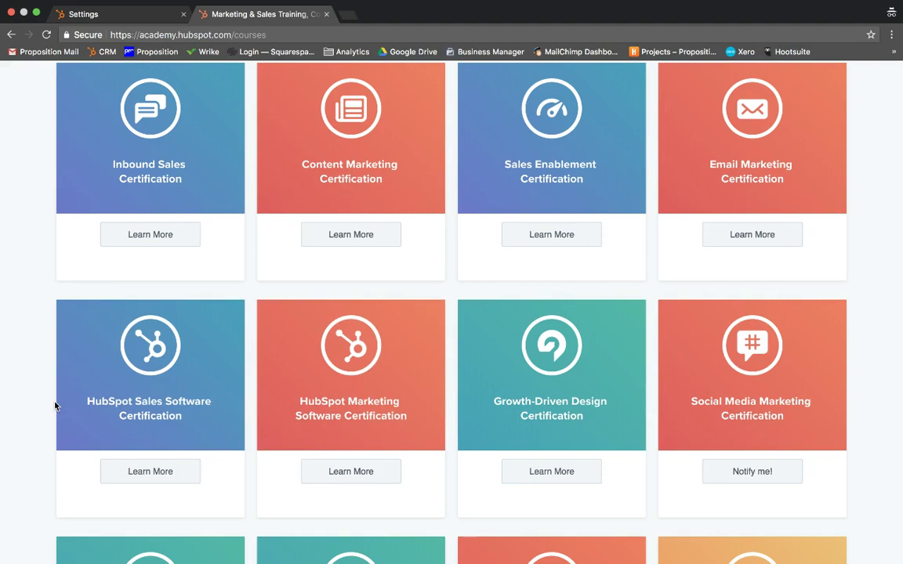
{"action": "scroll", "coordinate": [132, 389], "scroll_direction": "down", "scroll_amount": 3}
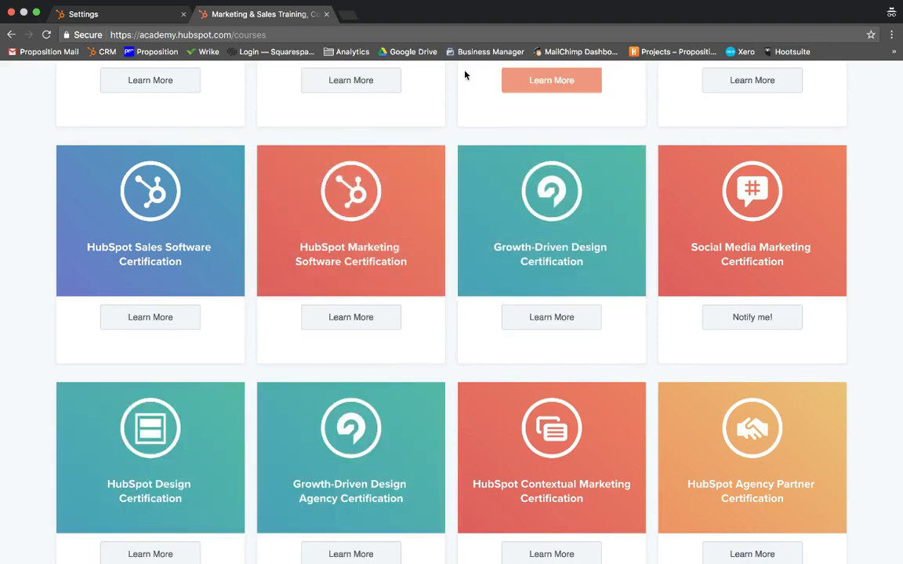
Close the HubSpot Academy courses tab
{"action": "left_click", "coordinate": [326, 14]}
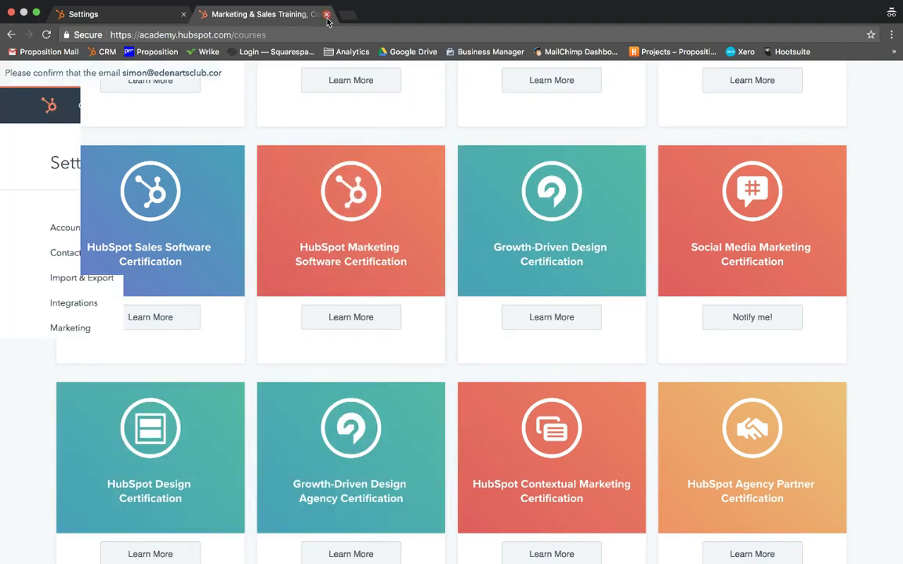